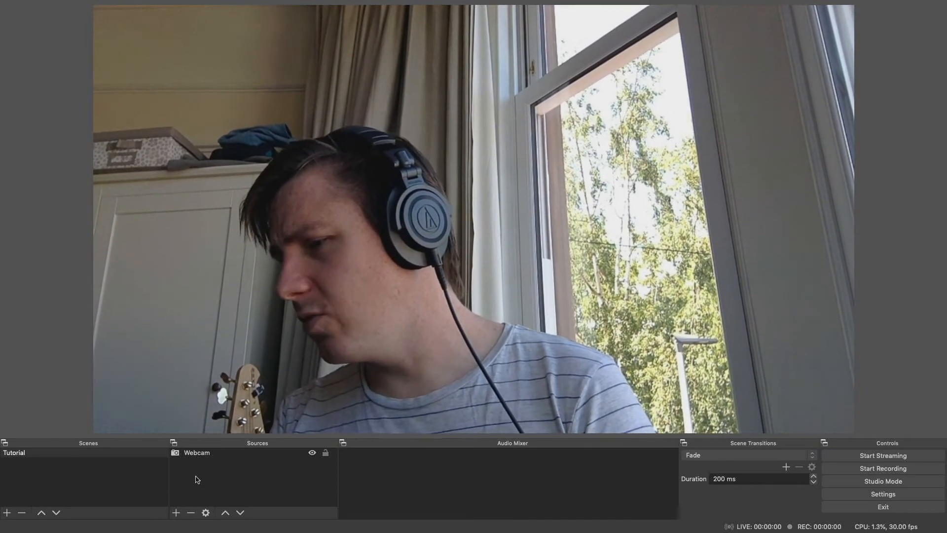
- Add a new Display Capture source named Macbook to the Tutorial scene
{"action": "left_click", "coordinate": [130, 479]}
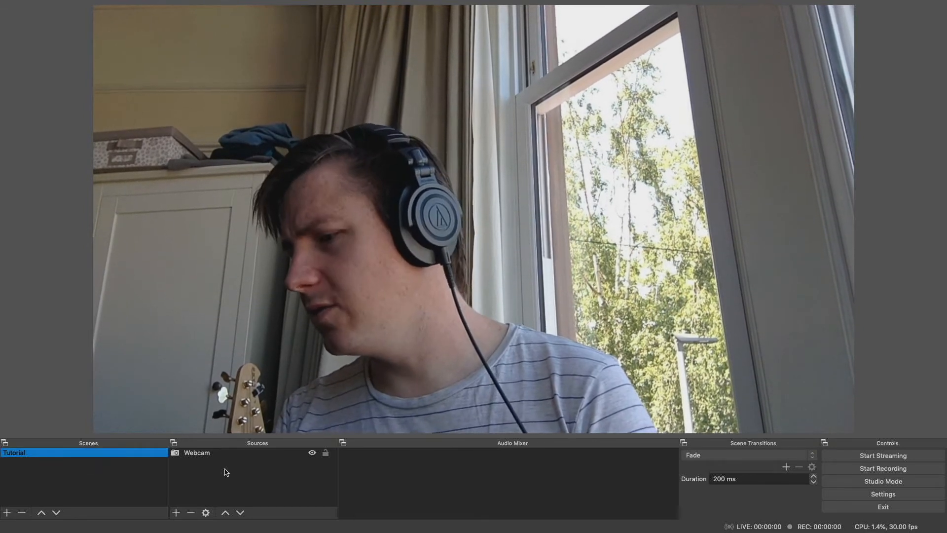
{"action": "left_click", "coordinate": [220, 469]}
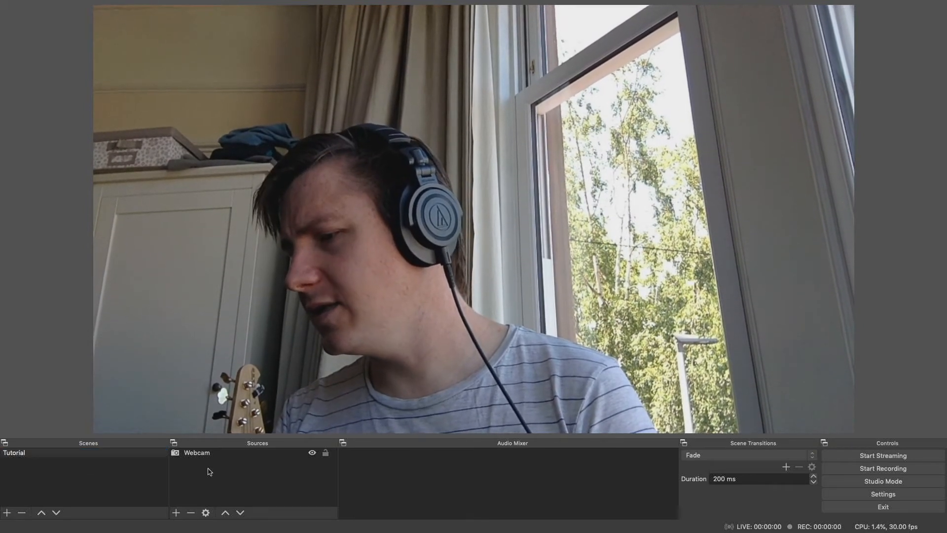
{"action": "left_click", "coordinate": [176, 512]}
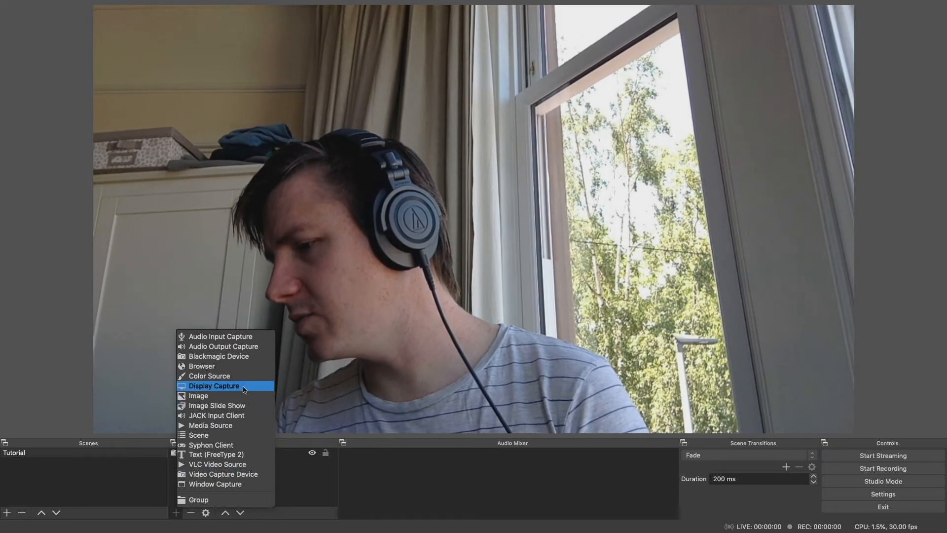
{"action": "left_click", "coordinate": [245, 389]}
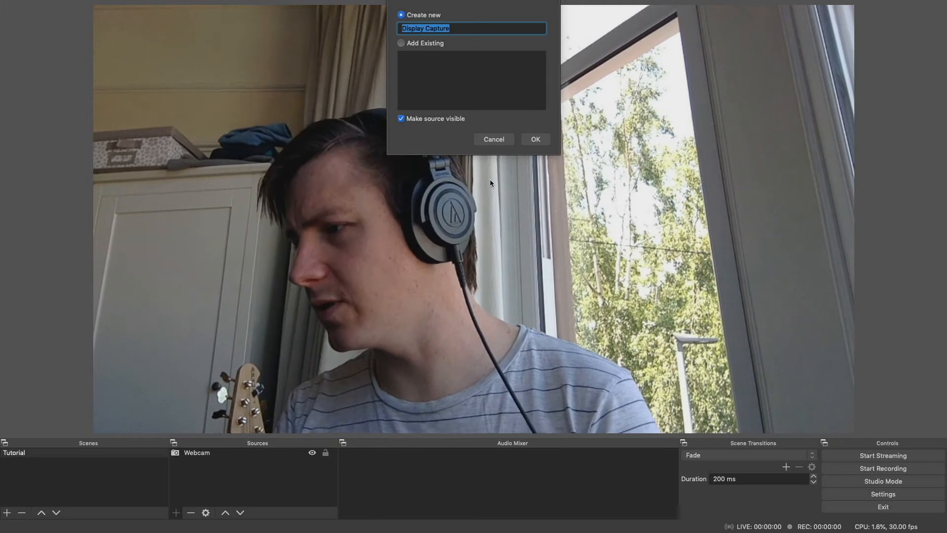
{"action": "type", "text": "Macbook"}
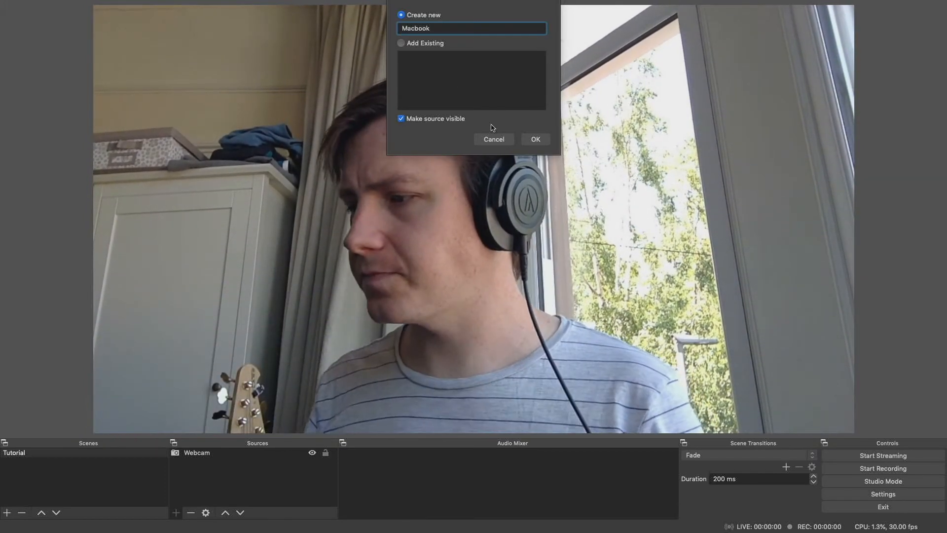
{"action": "left_click", "coordinate": [535, 139]}
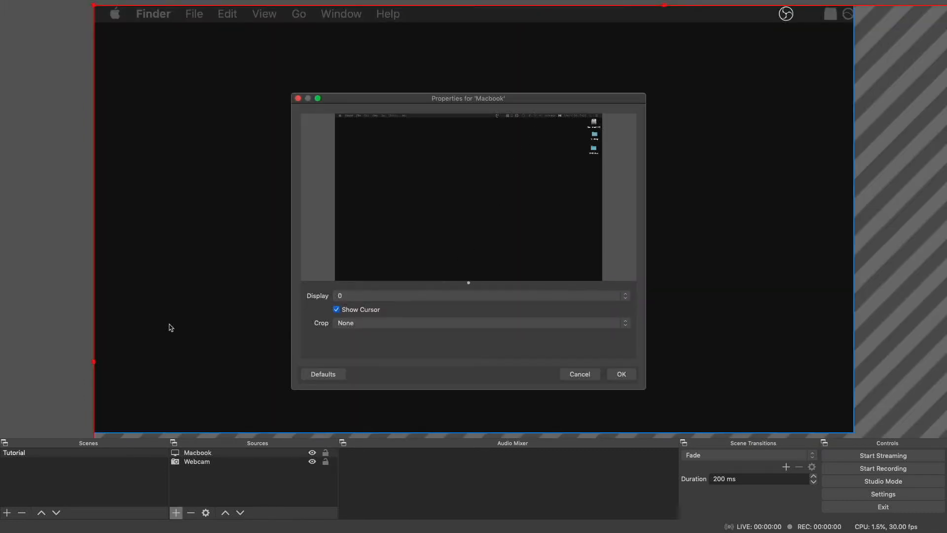
- Try display 1 for the Macbook capture and switch back to display 0
{"action": "left_click", "coordinate": [423, 296]}
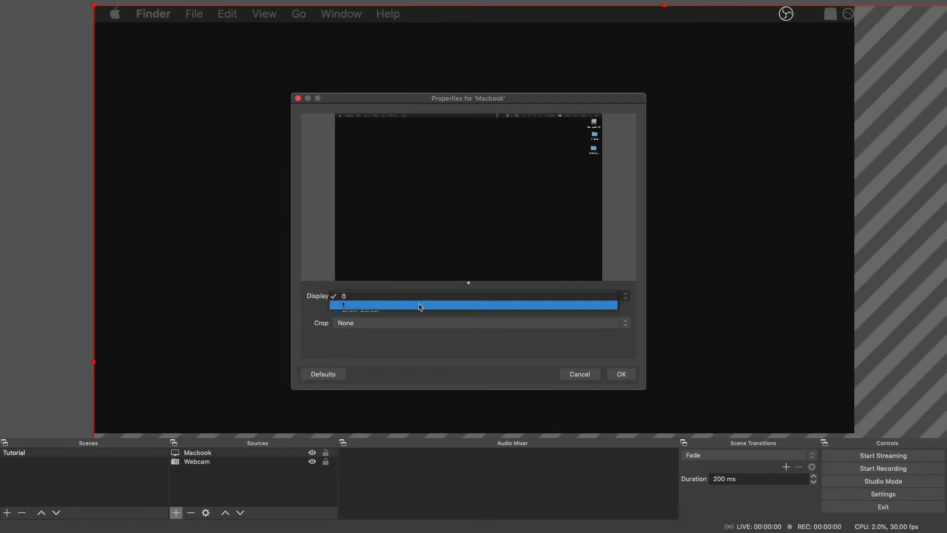
{"action": "left_click", "coordinate": [420, 305]}
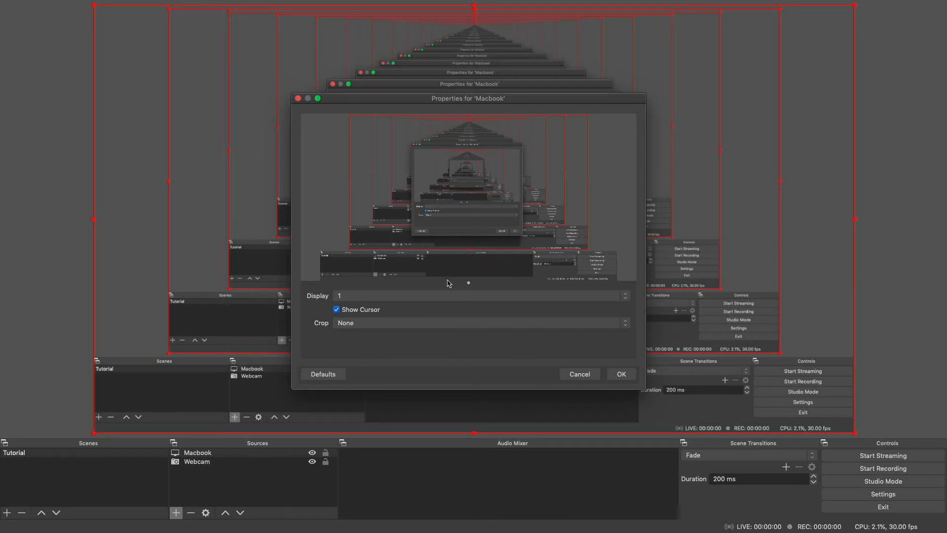
{"action": "left_click", "coordinate": [423, 295]}
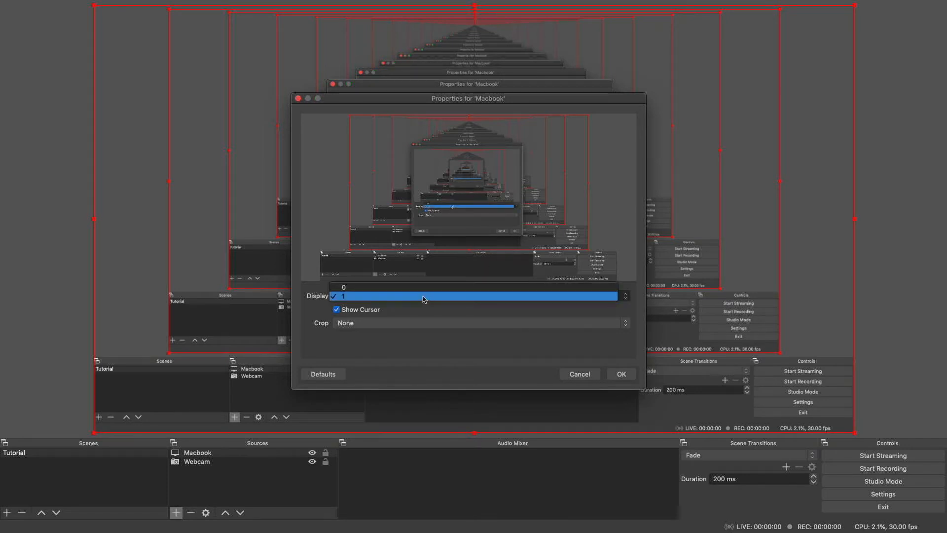
{"action": "left_click", "coordinate": [416, 288]}
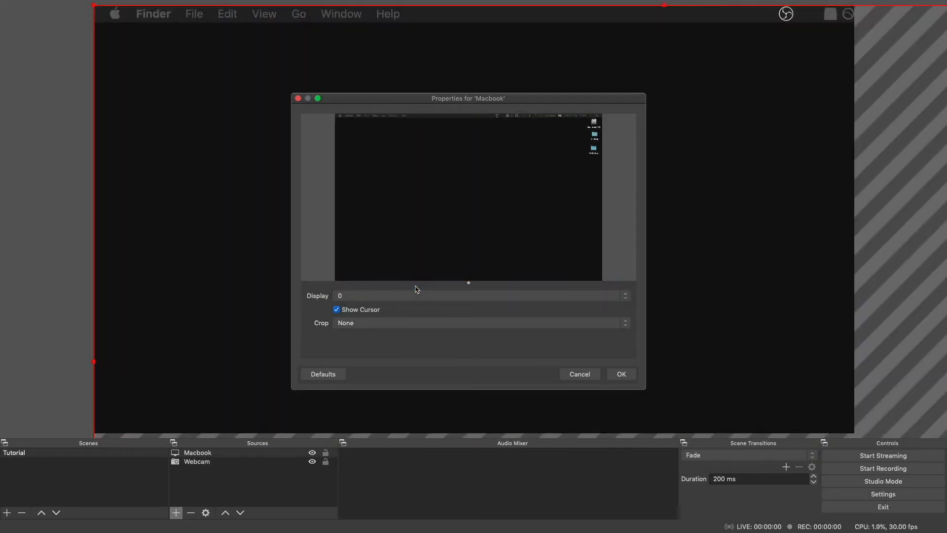
- Accept the Macbook capture properties and fit the source to the screen
{"action": "left_click", "coordinate": [619, 374]}
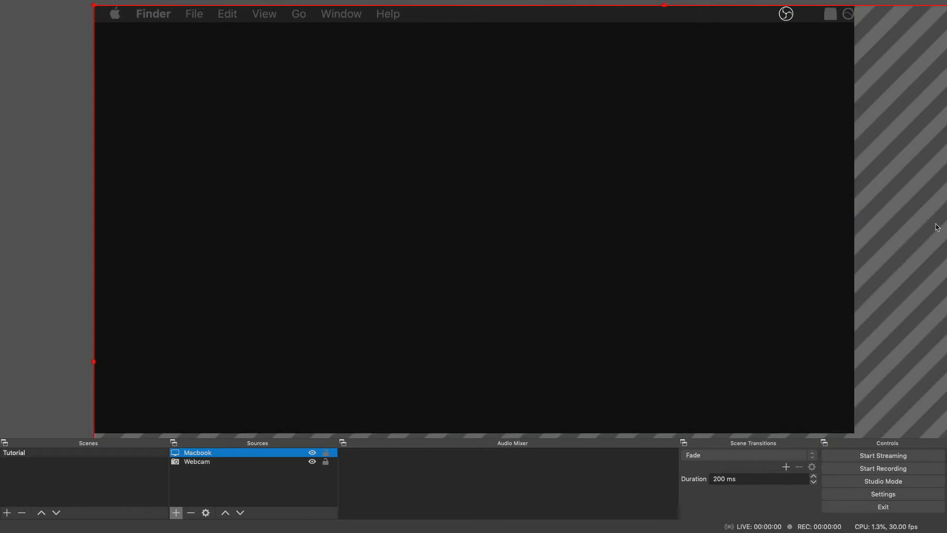
{"action": "right_click", "coordinate": [707, 207]}
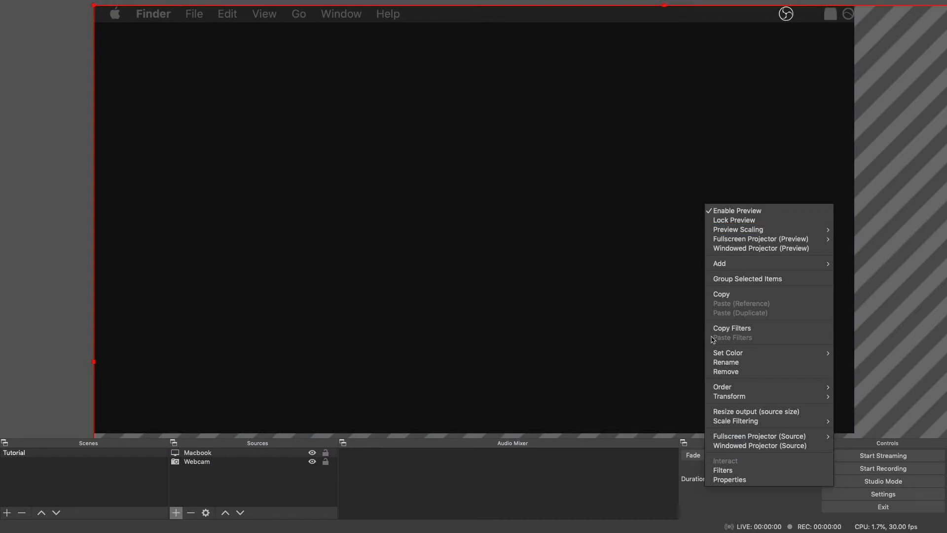
{"action": "mouse_move", "coordinate": [750, 397]}
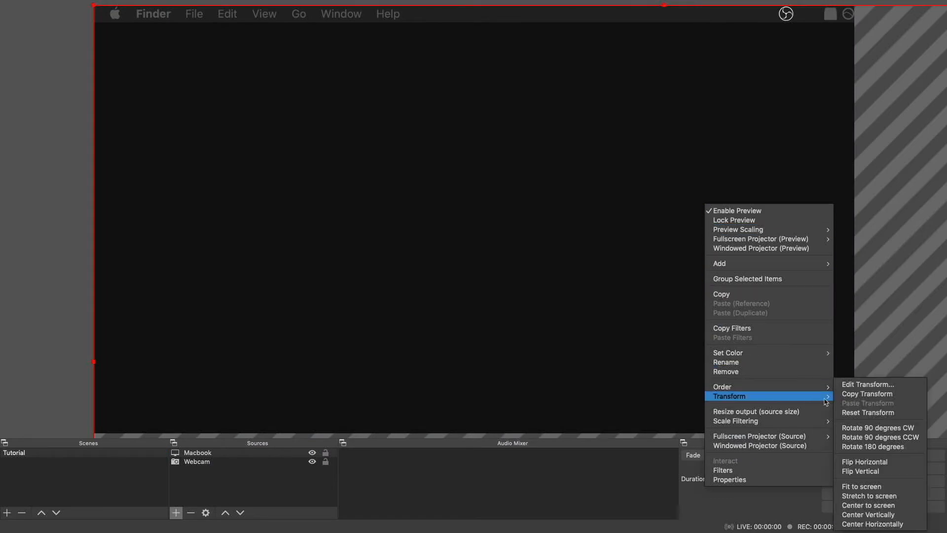
{"action": "left_click", "coordinate": [856, 487]}
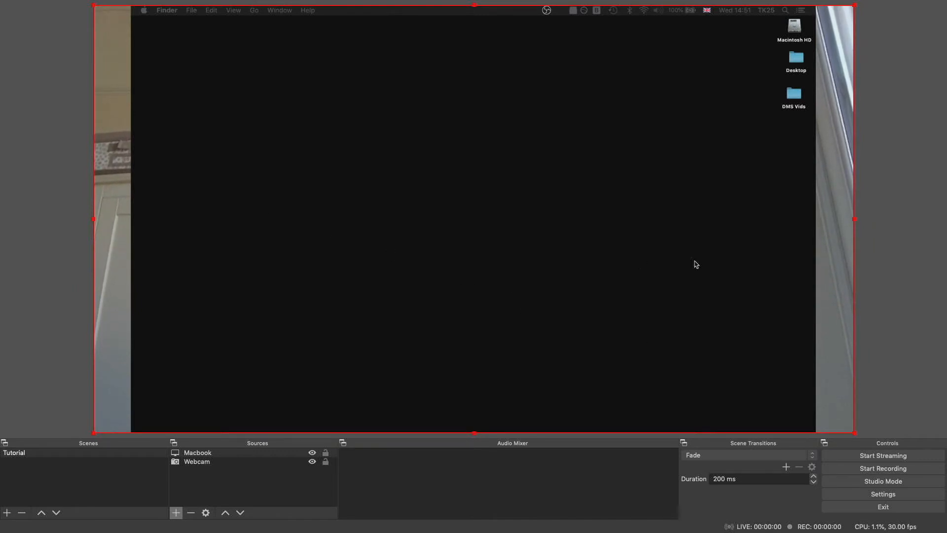
- Remove the existing Webcam source from the Tutorial scene
{"action": "left_click", "coordinate": [841, 310]}
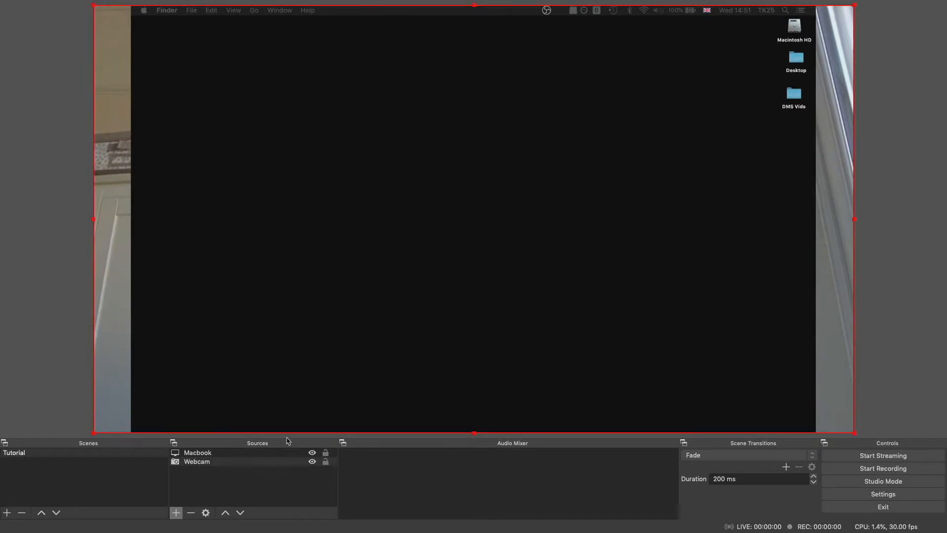
{"action": "left_click", "coordinate": [192, 513]}
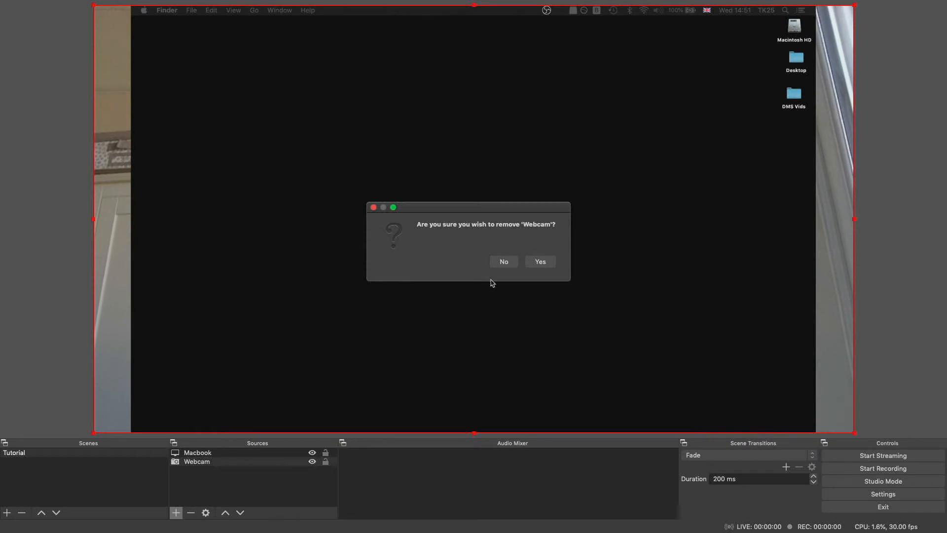
{"action": "left_click", "coordinate": [544, 262]}
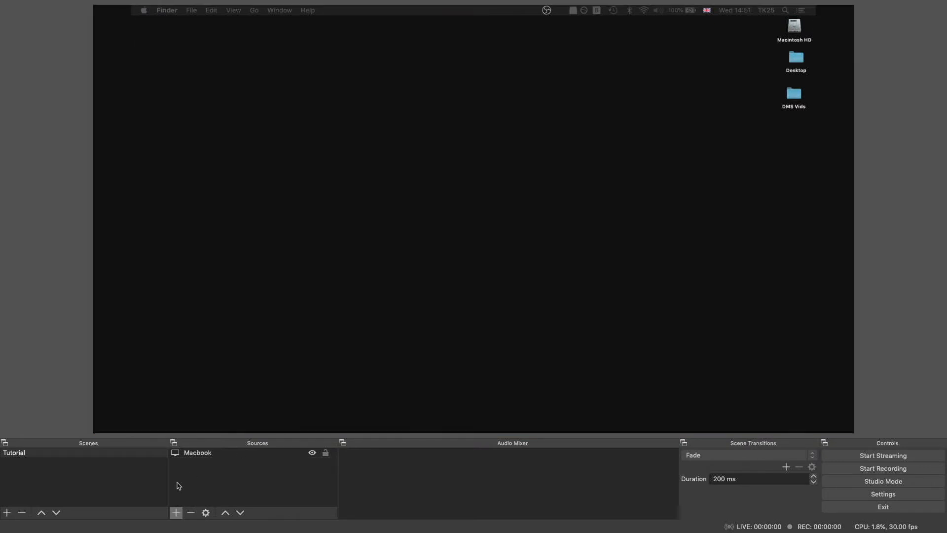
- Add a new Video Capture Device source named Webcam that uses the FaceTime HD Camera
{"action": "left_click", "coordinate": [175, 513]}
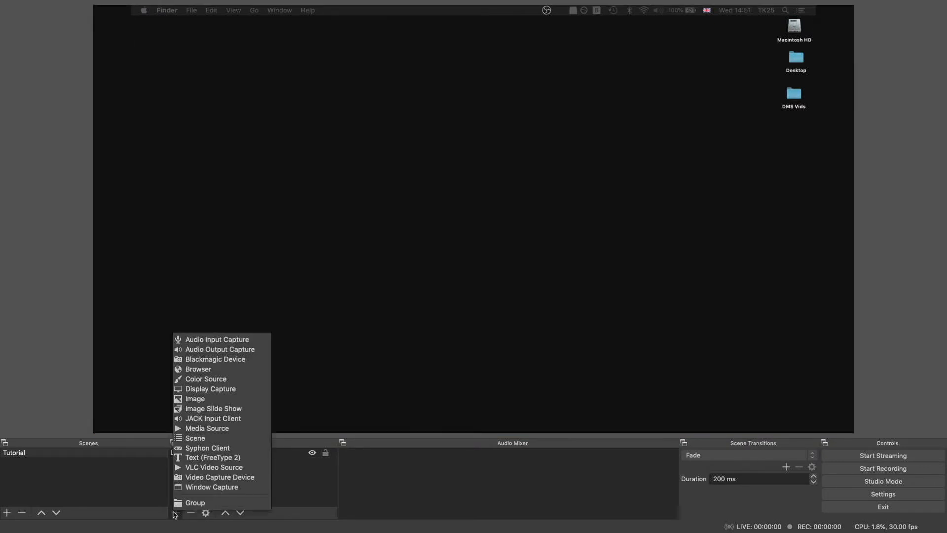
{"action": "left_click", "coordinate": [211, 479]}
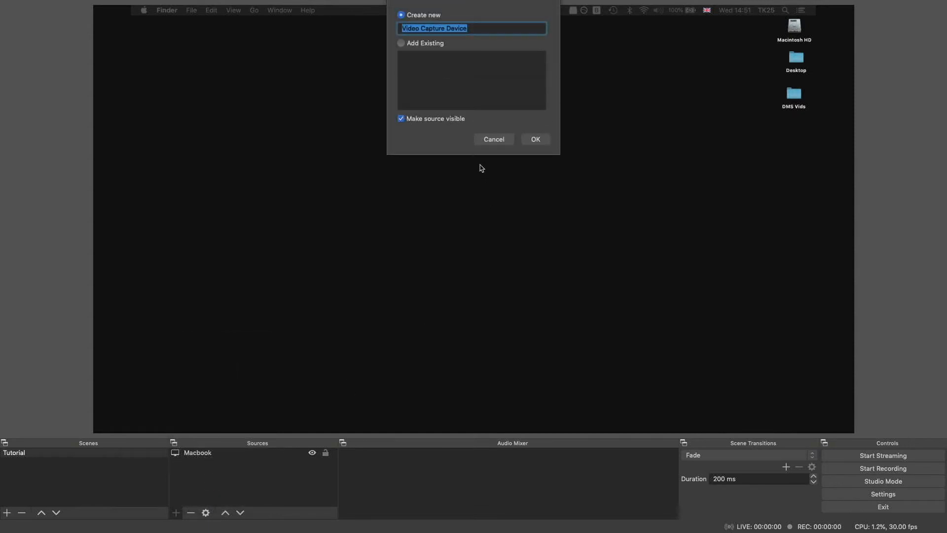
{"action": "type", "text": "Webcam"}
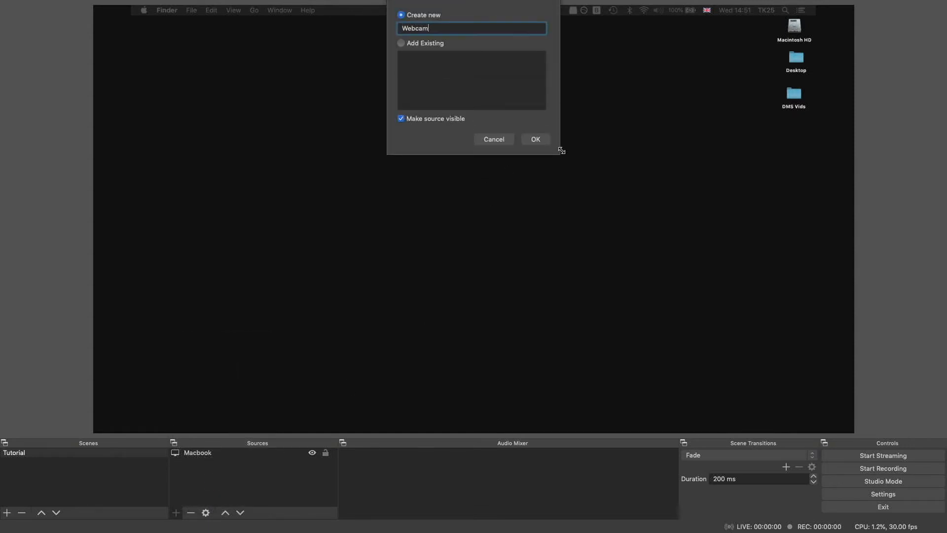
{"action": "left_click", "coordinate": [536, 140]}
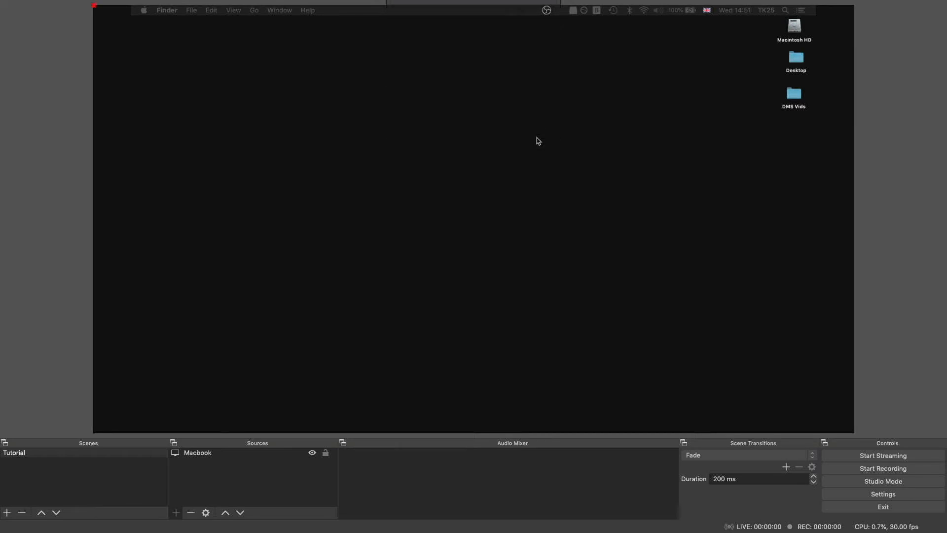
{"action": "left_click", "coordinate": [390, 295]}
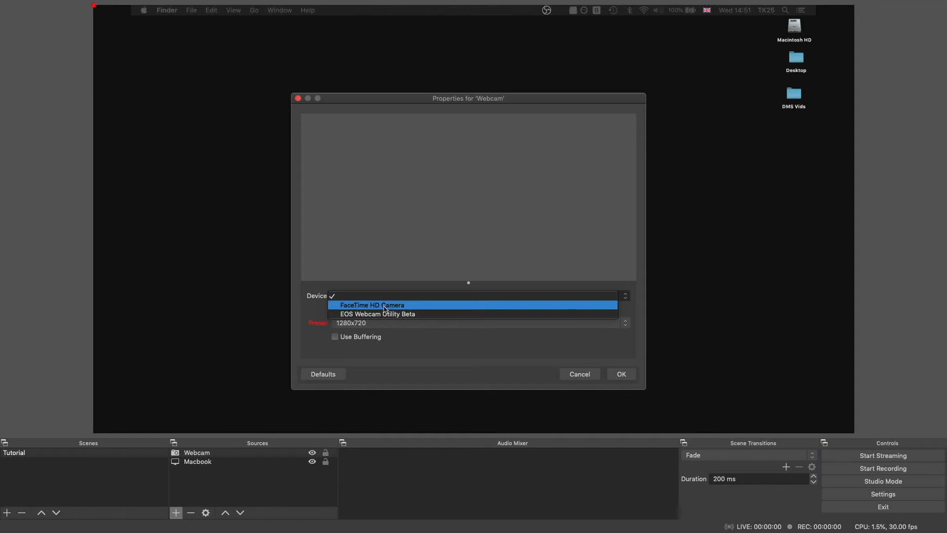
{"action": "left_click", "coordinate": [387, 306]}
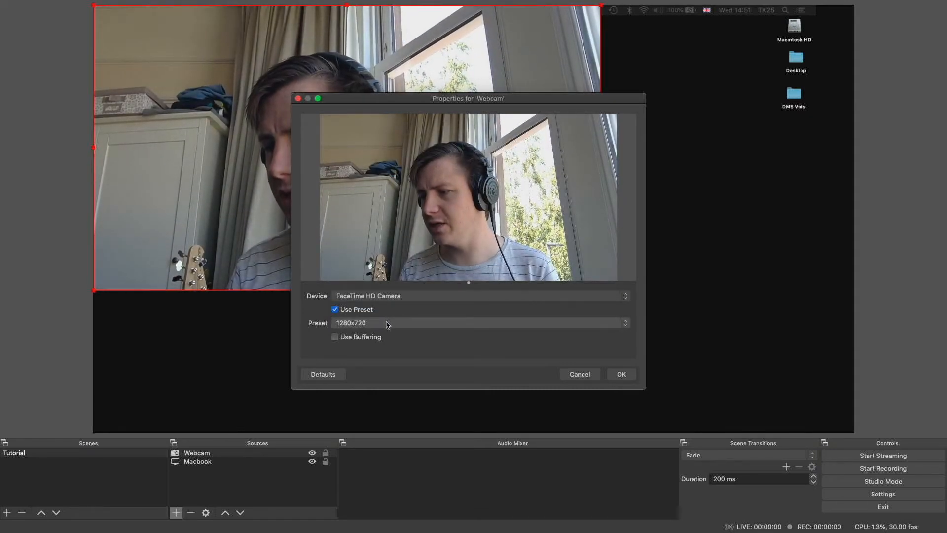
- Set the webcam's preset to 320x240 and place its picture in the lower-right corner of the canvas
{"action": "left_click", "coordinate": [388, 324]}
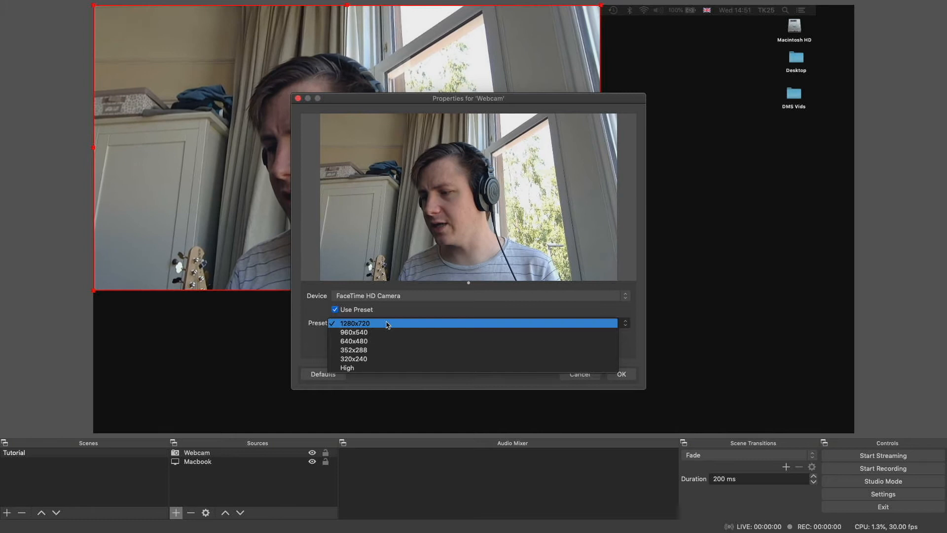
{"action": "left_click", "coordinate": [382, 358]}
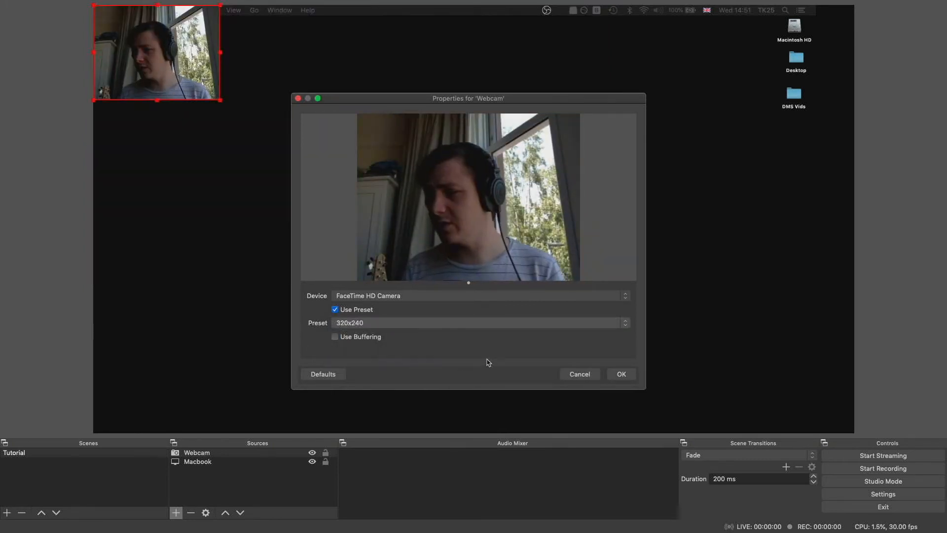
{"action": "left_click", "coordinate": [619, 377]}
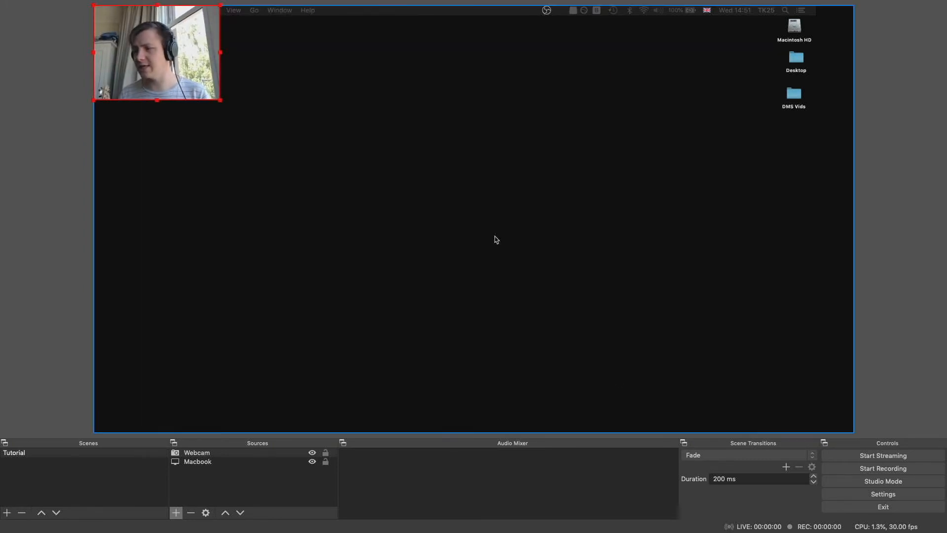
{"action": "left_click_drag", "start_coordinate": [176, 44], "coordinate": [809, 381]}
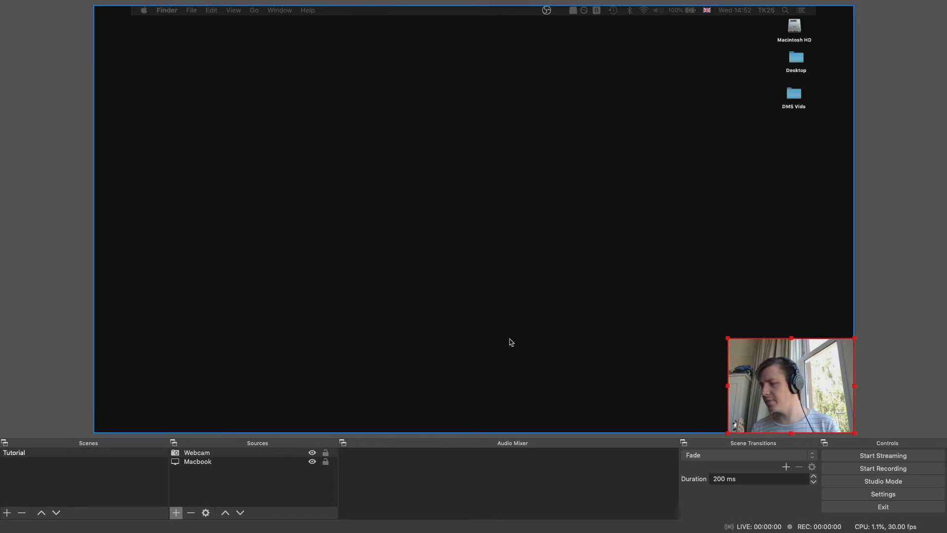
- Add an Audio Input Capture source named Soundflower and set its device to Soundflower (2ch)
{"action": "left_click", "coordinate": [176, 513]}
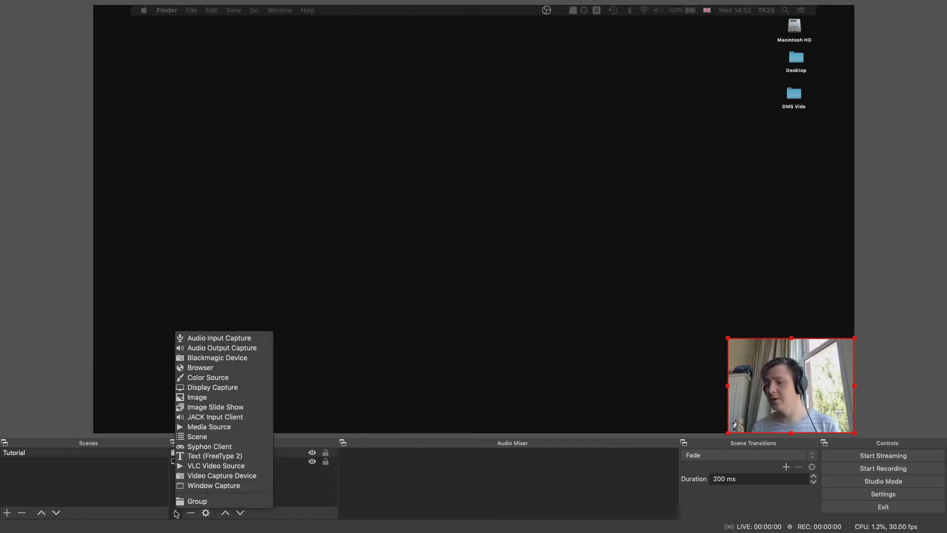
{"action": "left_click", "coordinate": [253, 341]}
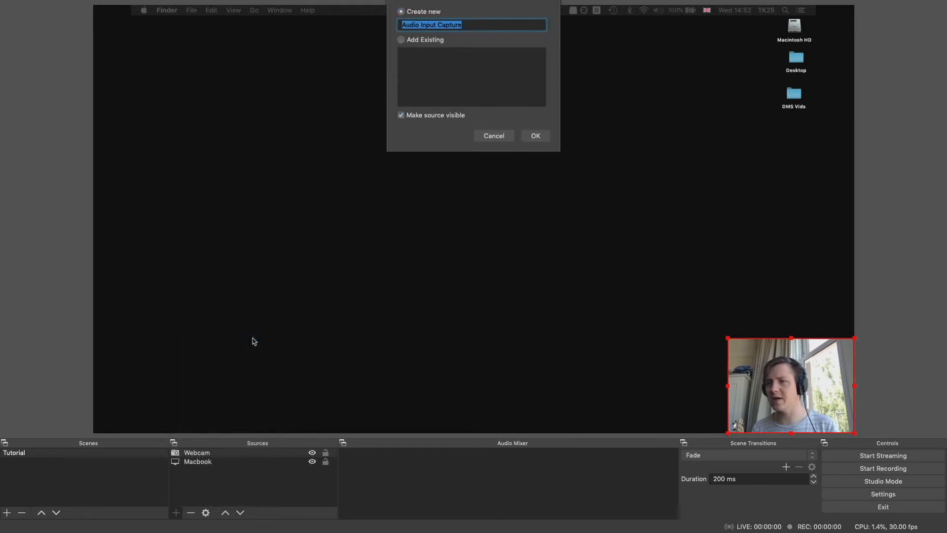
{"action": "type", "text": "Sound"}
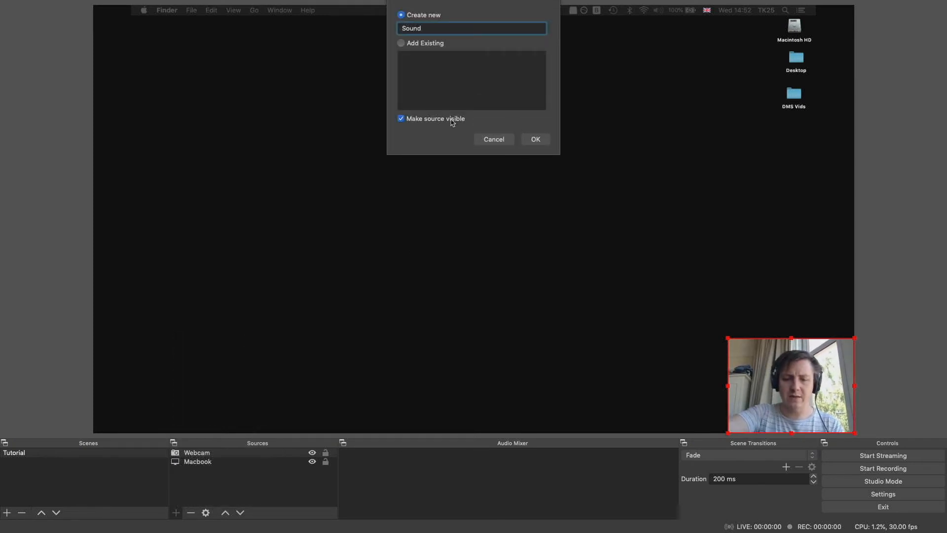
{"action": "type", "text": "flower"}
{"action": "left_click", "coordinate": [536, 140]}
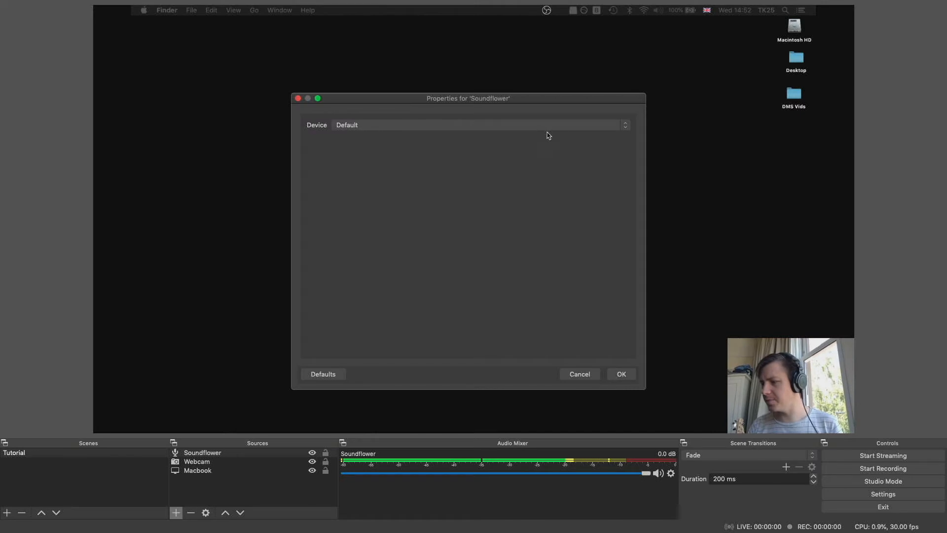
{"action": "left_click", "coordinate": [556, 127]}
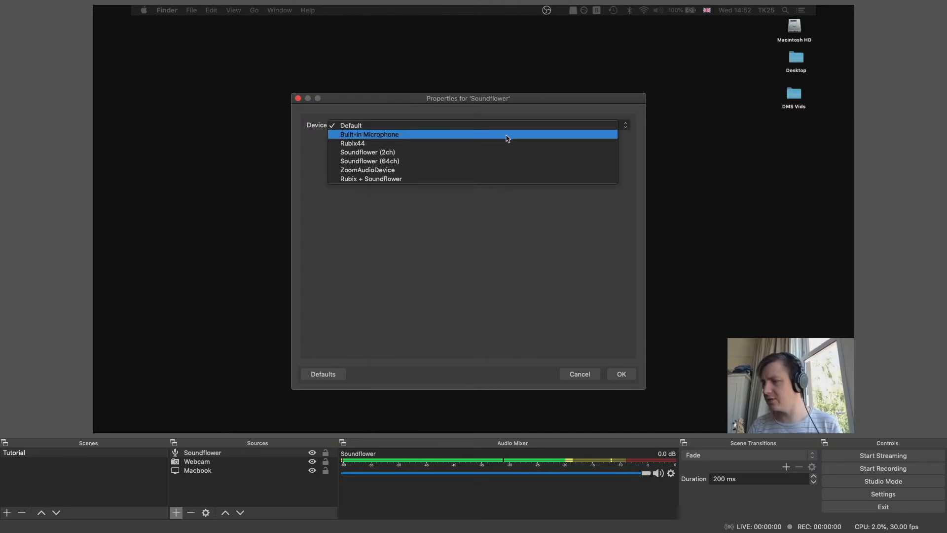
{"action": "left_click", "coordinate": [481, 153]}
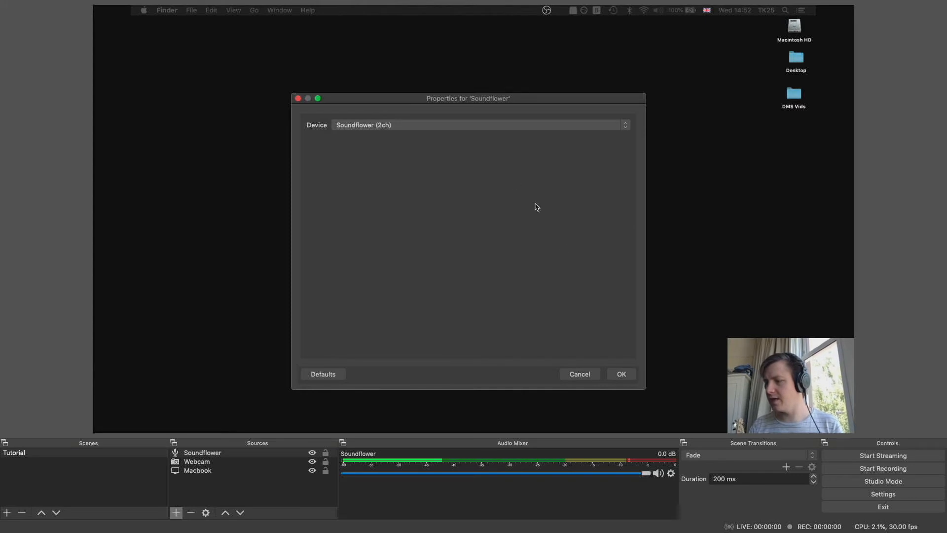
{"action": "left_click", "coordinate": [622, 374]}
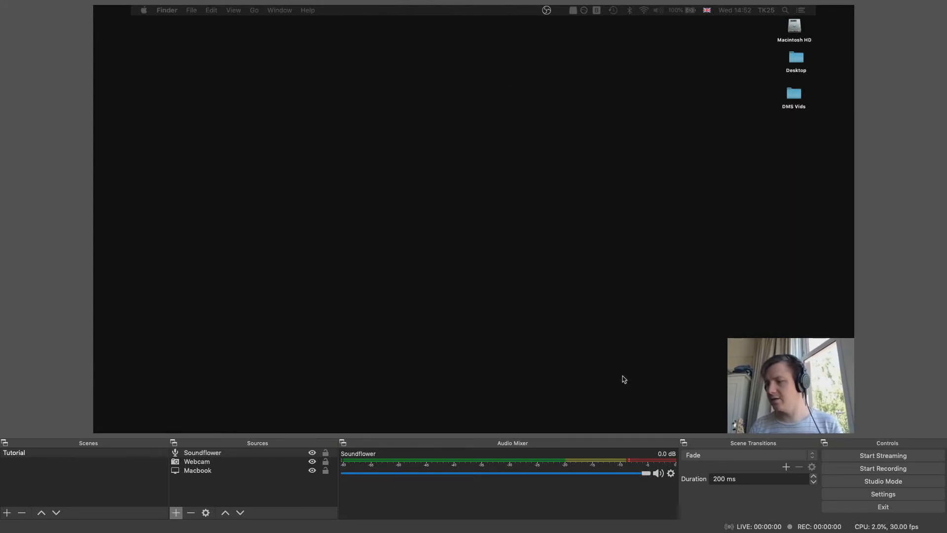
- Add an Audio Input Capture source named Built In Mic and set its device to Built-in Microphone
{"action": "left_click", "coordinate": [175, 514]}
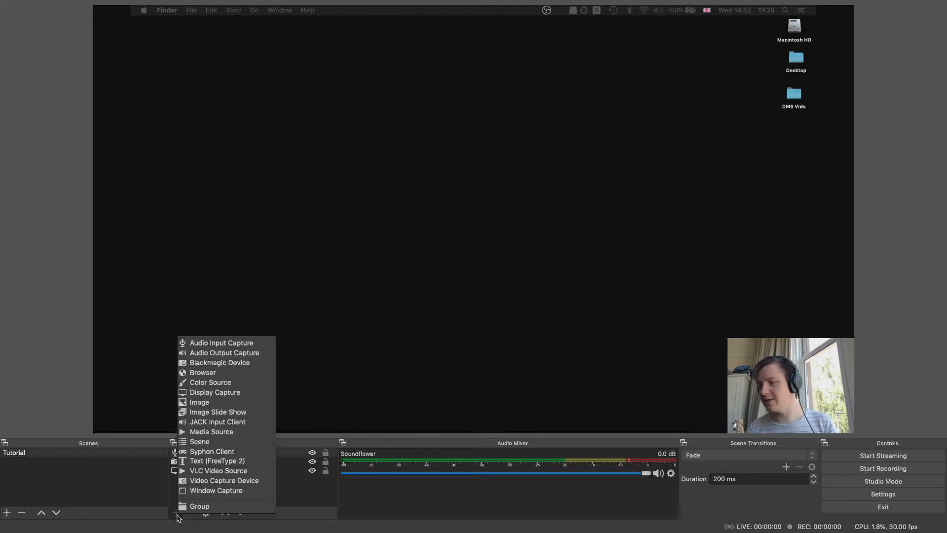
{"action": "left_click", "coordinate": [255, 346]}
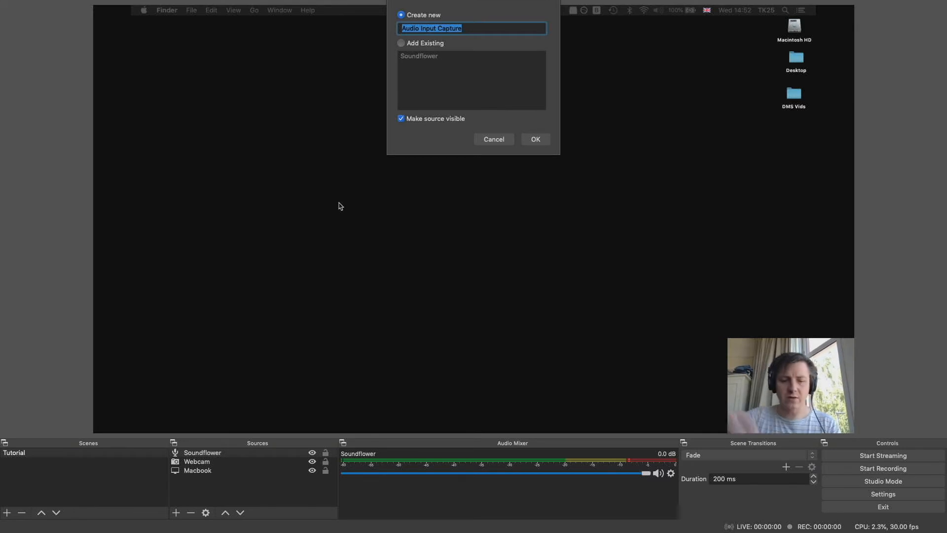
{"action": "type", "text": "Built I"}
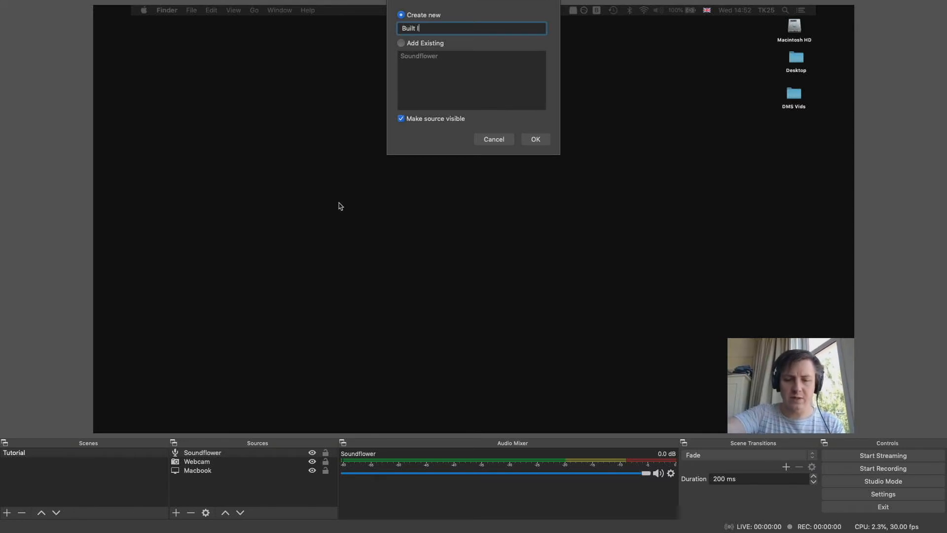
{"action": "type", "text": "n Mic"}
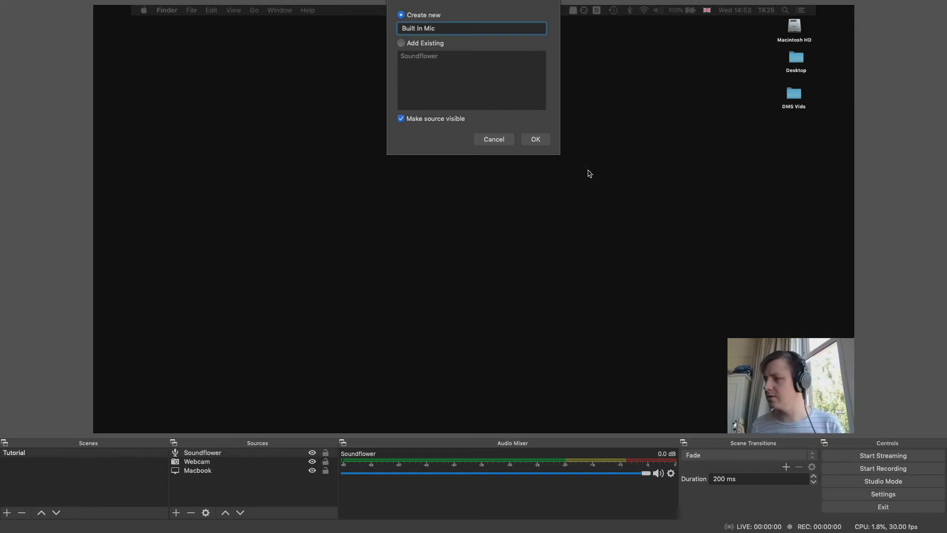
{"action": "left_click", "coordinate": [546, 143]}
{"action": "left_click", "coordinate": [383, 126]}
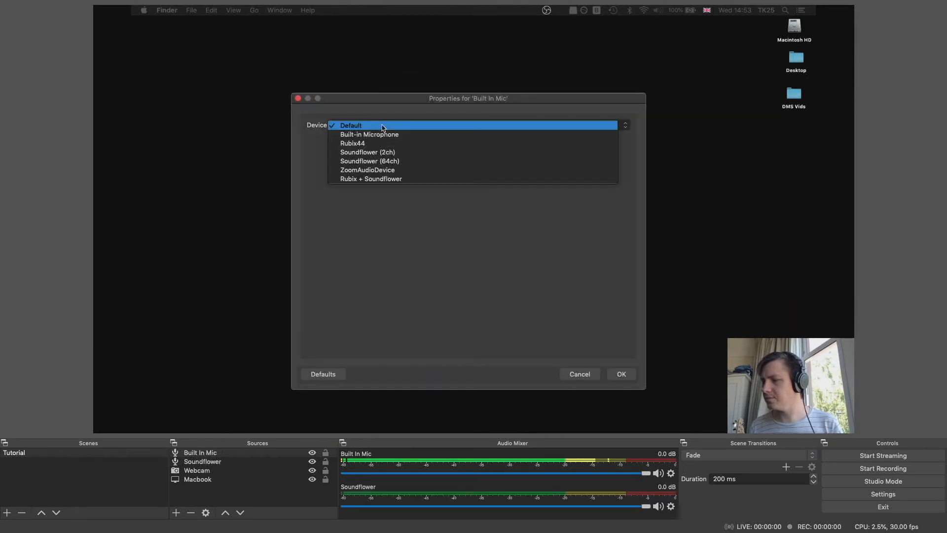
{"action": "left_click", "coordinate": [384, 135]}
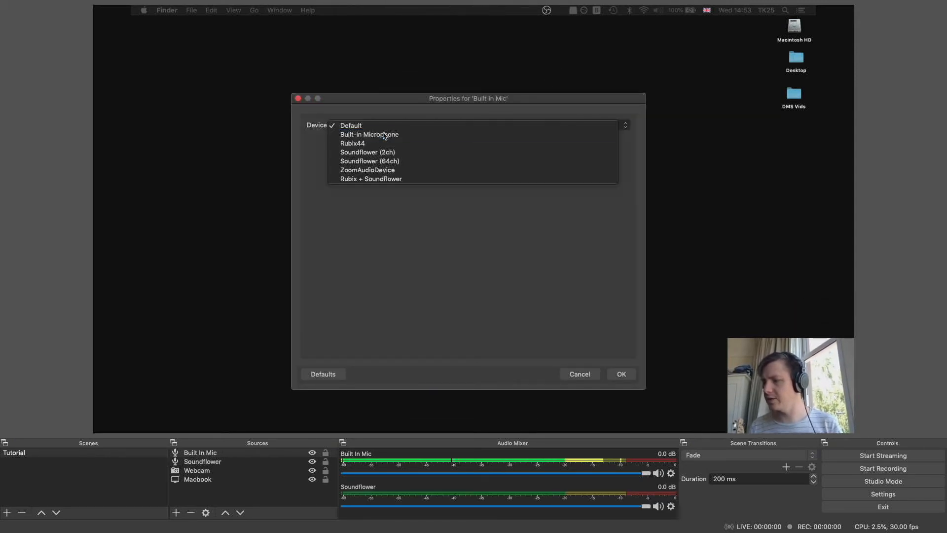
{"action": "left_click", "coordinate": [620, 375]}
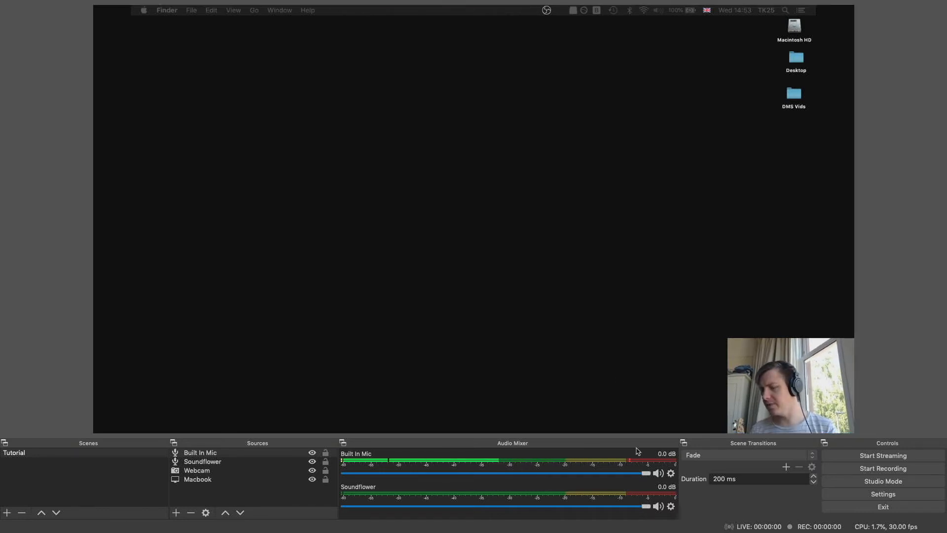
- In the advanced audio properties, remove Built In Mic and Soundflower from tracks 2 to 6, leaving both on track 1 only
{"action": "left_click", "coordinate": [671, 474]}
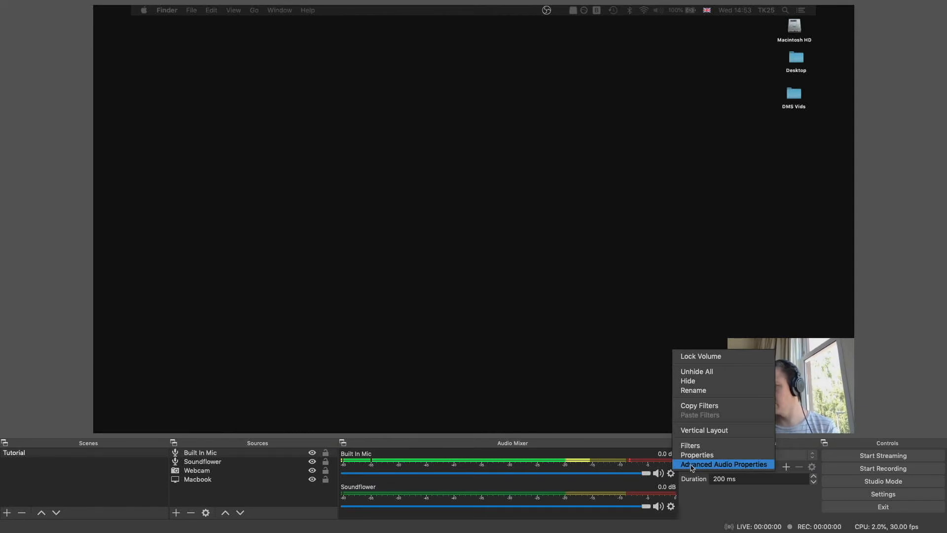
{"action": "left_click", "coordinate": [692, 465]}
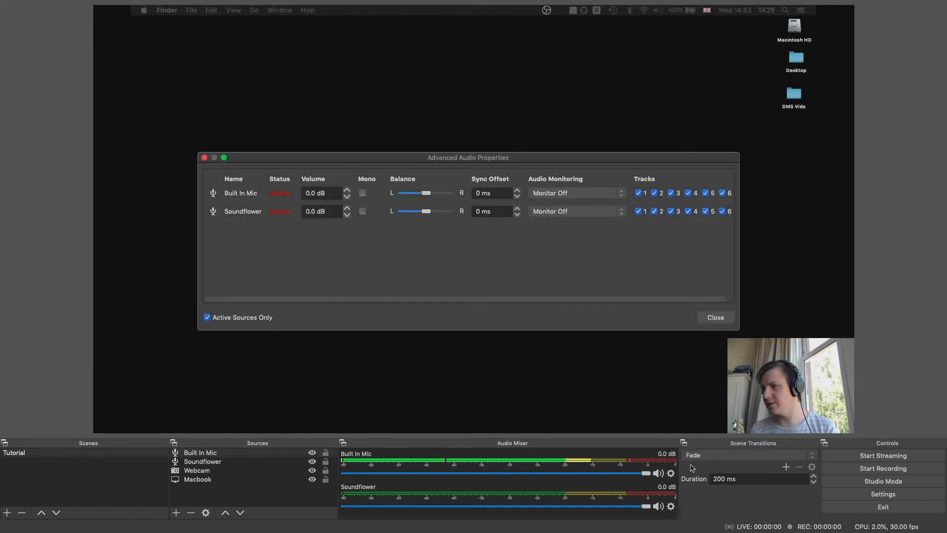
{"action": "left_click", "coordinate": [655, 211]}
{"action": "left_click", "coordinate": [671, 211]}
{"action": "left_click", "coordinate": [671, 193]}
{"action": "left_click", "coordinate": [688, 193]}
{"action": "left_click", "coordinate": [689, 211]}
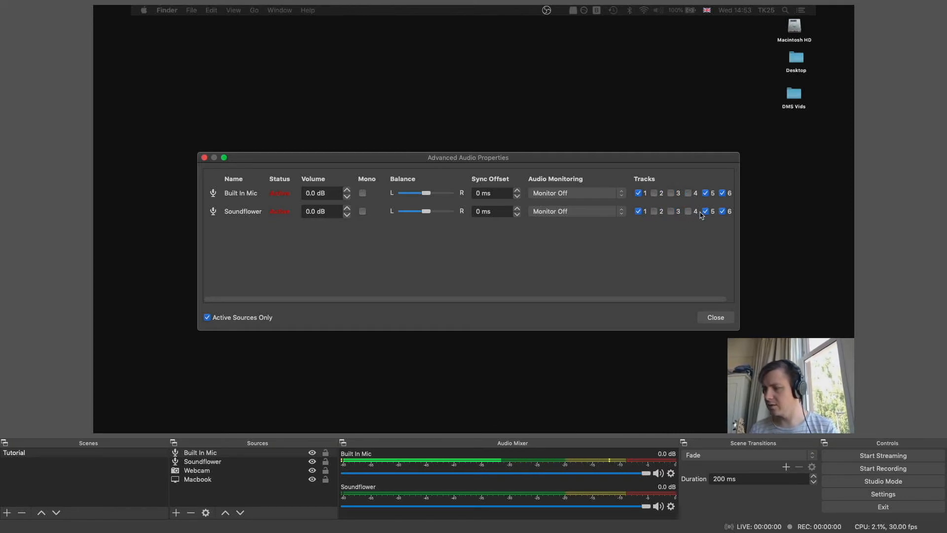
{"action": "left_click", "coordinate": [706, 214]}
{"action": "left_click", "coordinate": [722, 211]}
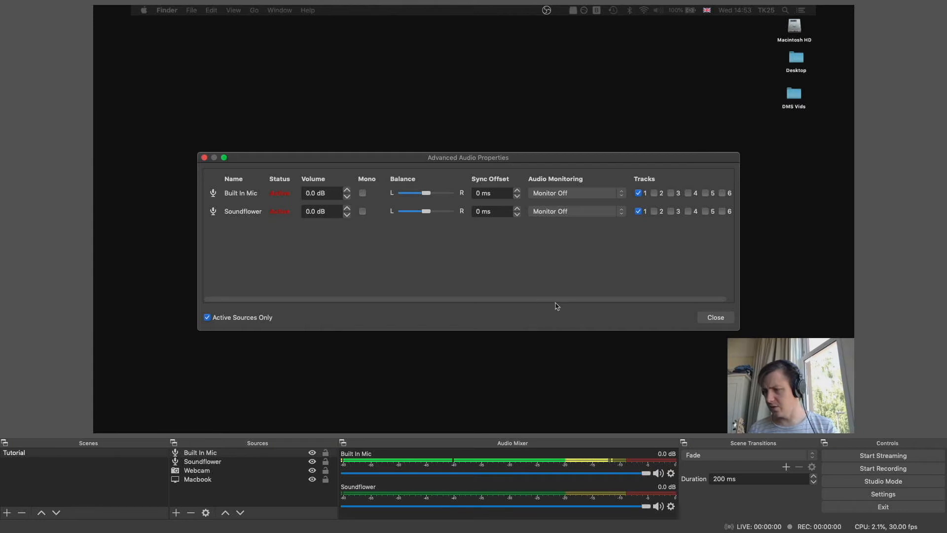
{"action": "left_click", "coordinate": [710, 318]}
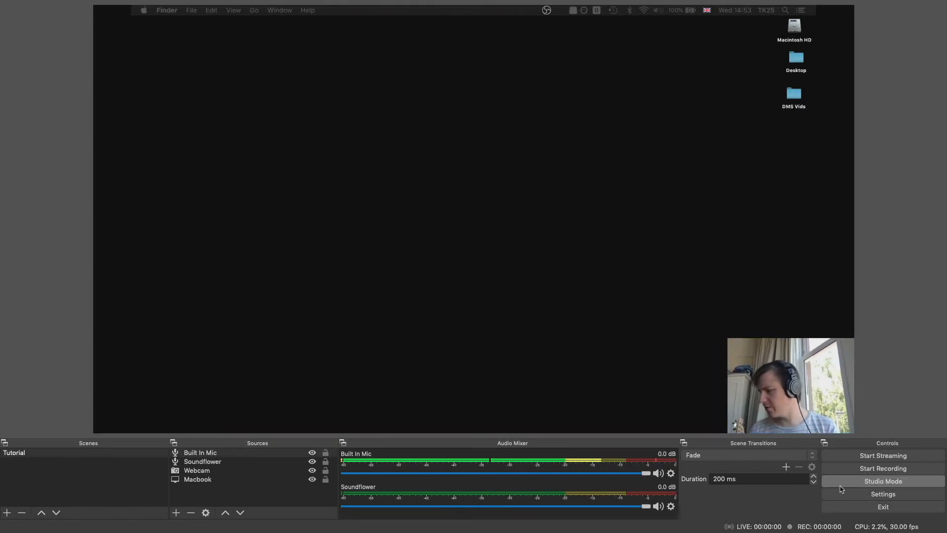
- Review the stream and output settings, keeping the recording quality at Indistinguishable Quality, Large File Size
{"action": "left_click", "coordinate": [855, 499]}
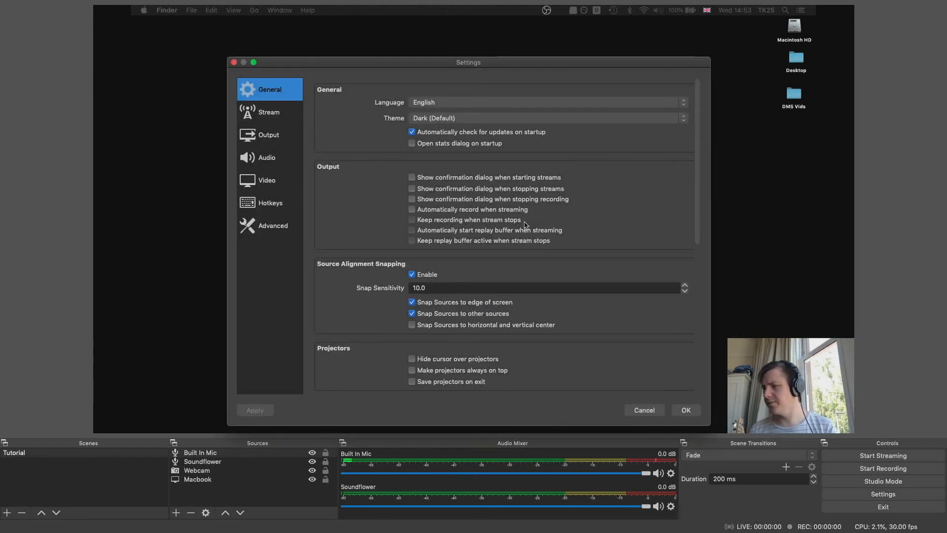
{"action": "left_click", "coordinate": [277, 121]}
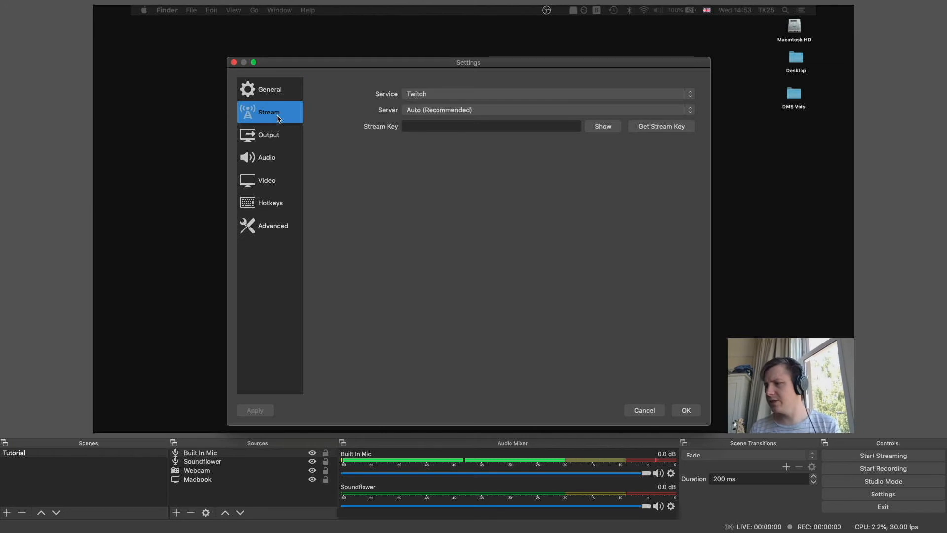
{"action": "left_click", "coordinate": [272, 138]}
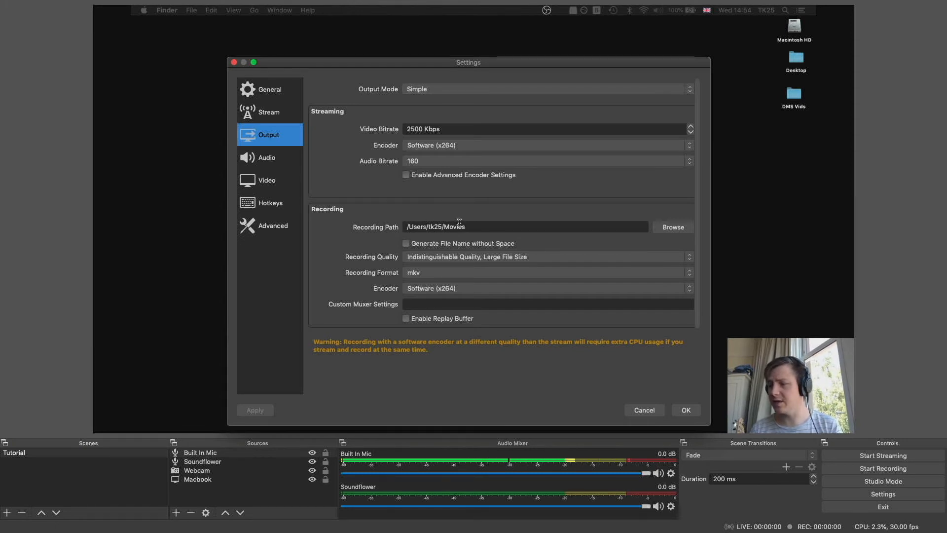
{"action": "left_click", "coordinate": [460, 257]}
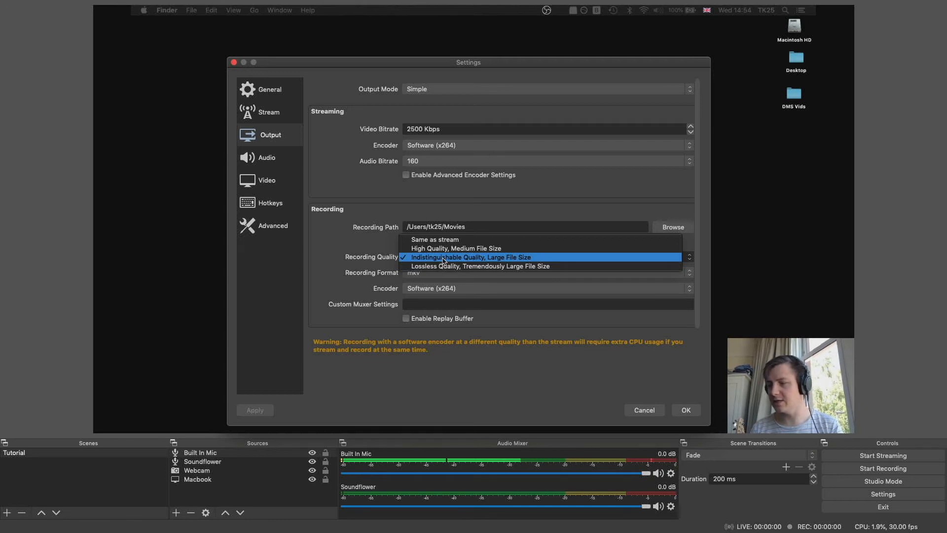
{"action": "left_click", "coordinate": [444, 257]}
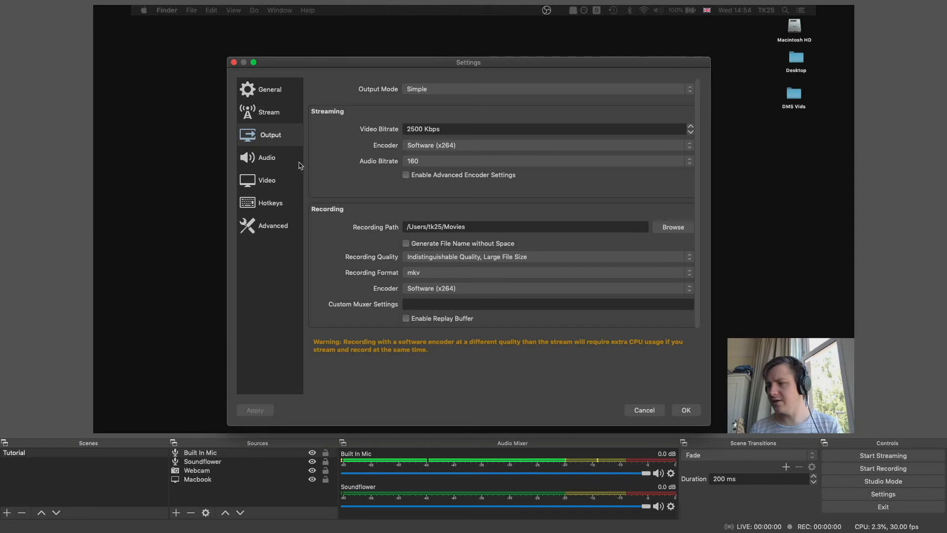
- Examine the audio devices, the canvas resolution choices and the advanced recording options, and accept the settings
{"action": "left_click", "coordinate": [277, 163]}
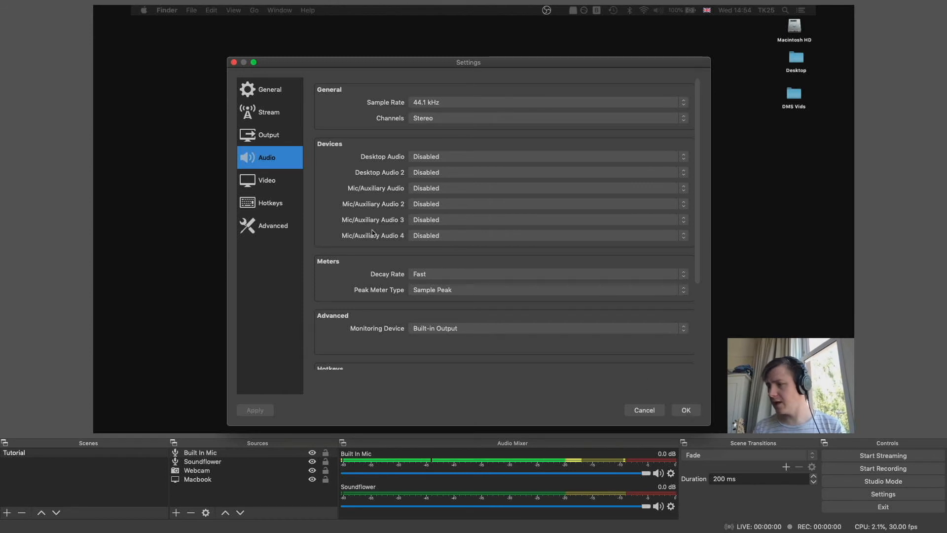
{"action": "left_click", "coordinate": [275, 183]}
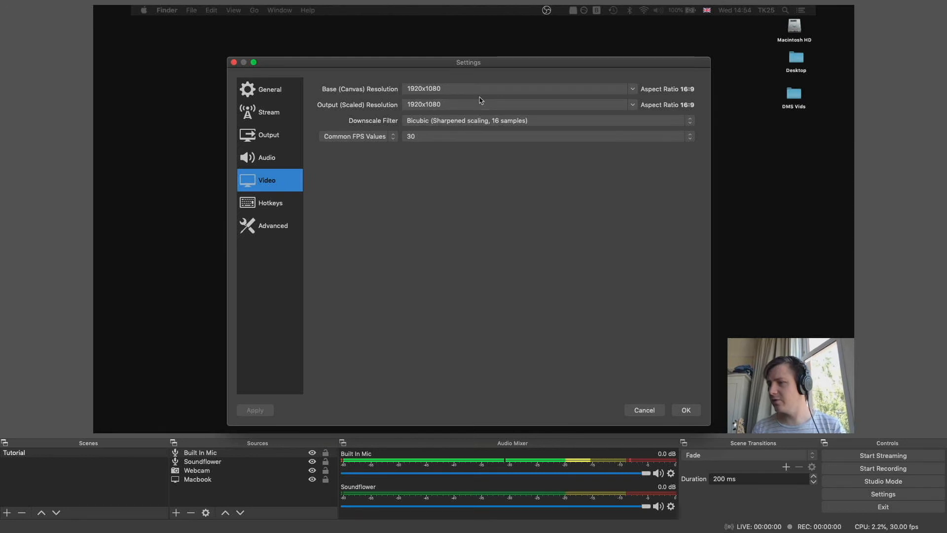
{"action": "left_click", "coordinate": [636, 94]}
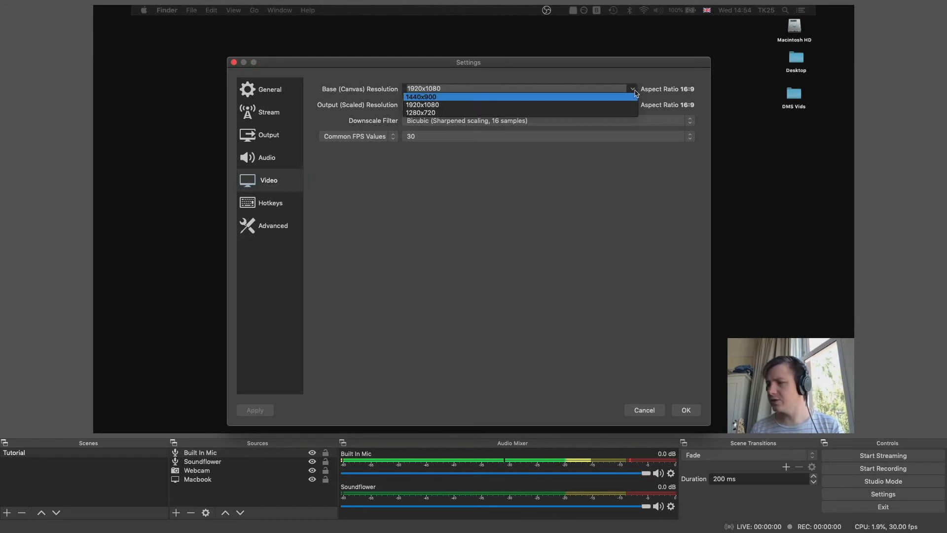
{"action": "left_click", "coordinate": [579, 121]}
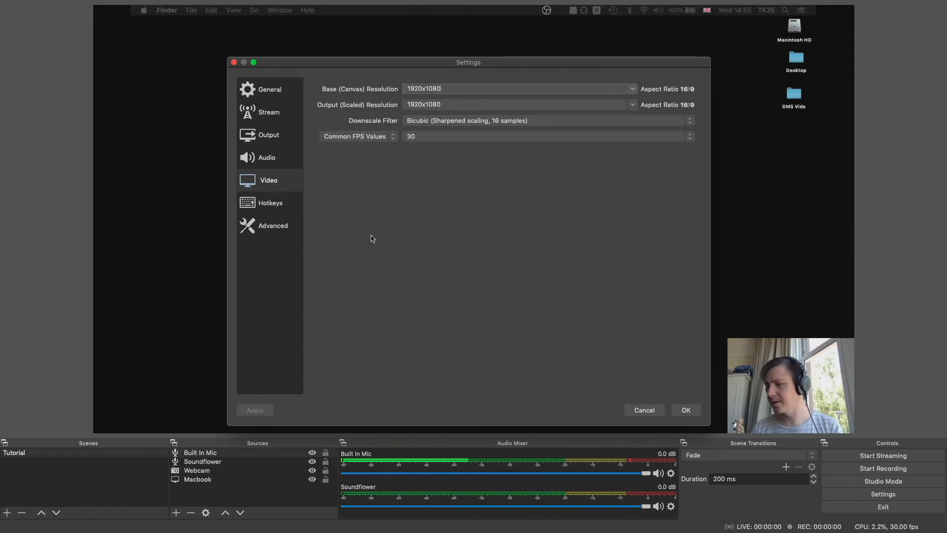
{"action": "left_click", "coordinate": [276, 226]}
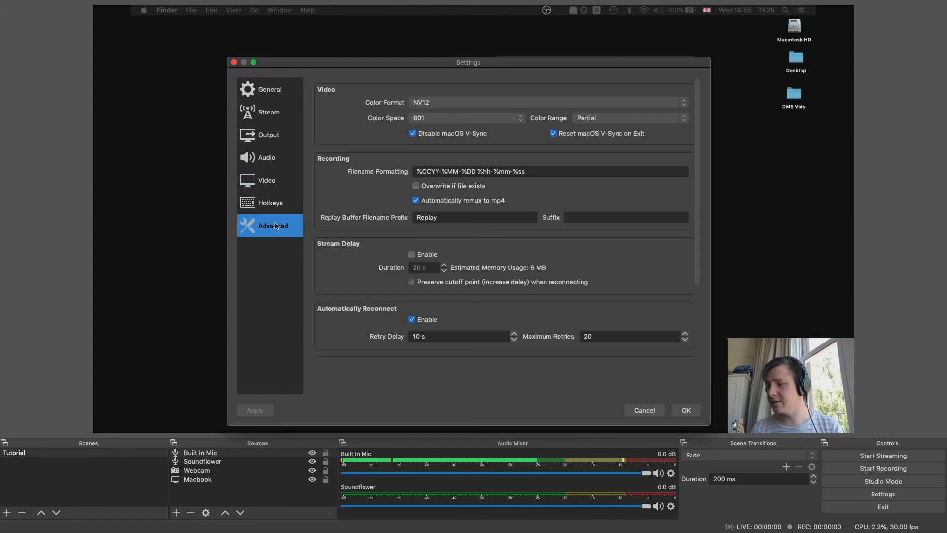
{"action": "scroll", "coordinate": [354, 250], "scroll_direction": "down", "scroll_amount": 5}
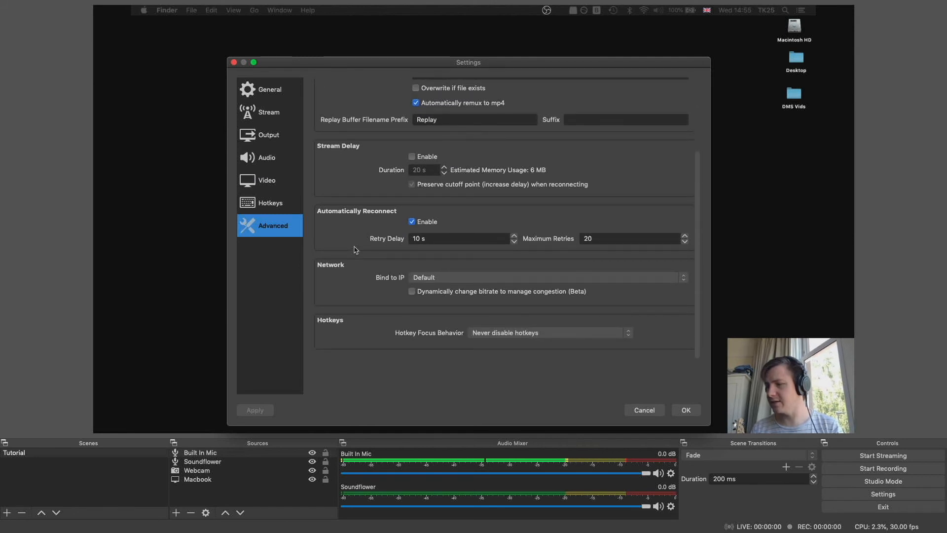
{"action": "scroll", "coordinate": [355, 250], "scroll_direction": "up", "scroll_amount": 5}
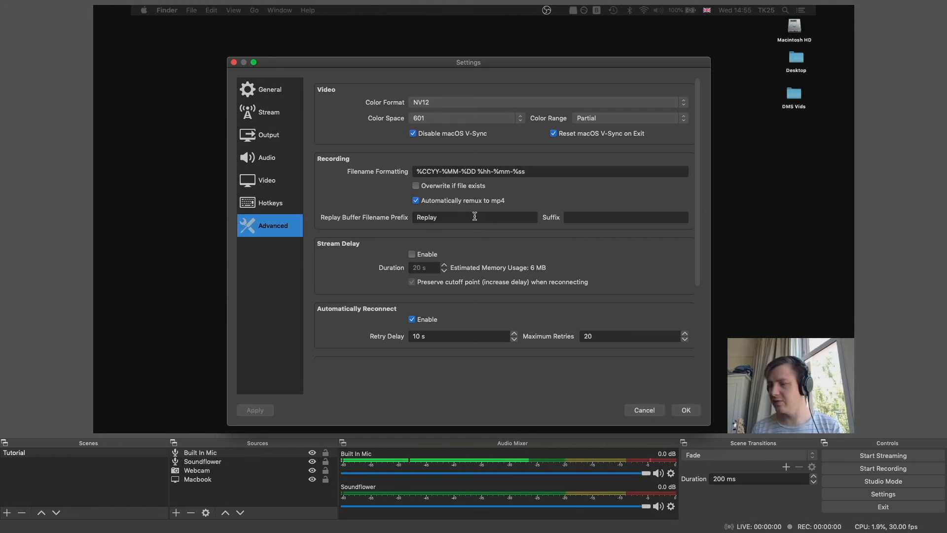
{"action": "left_click", "coordinate": [686, 410]}
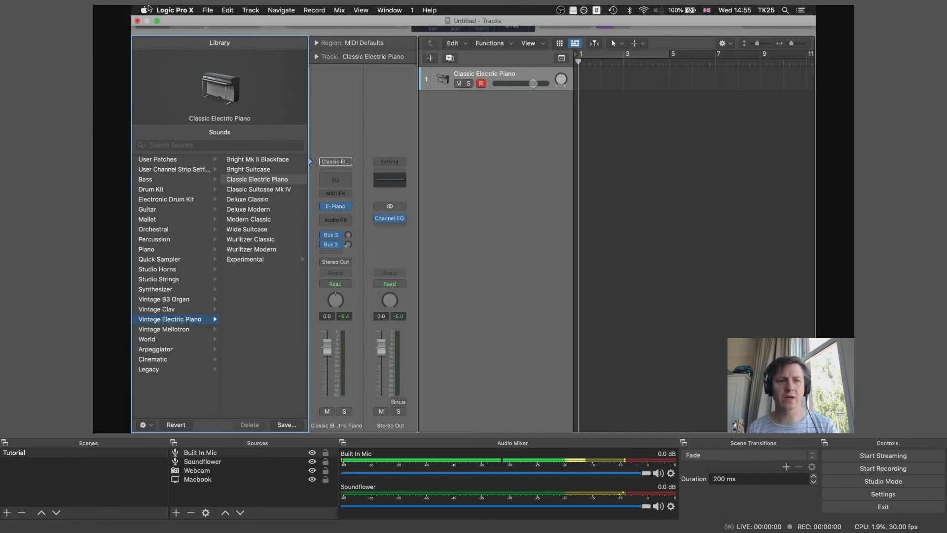
- In Logic Pro X, check the output and input devices in the audio preferences and close them
{"action": "left_click", "coordinate": [166, 8]}
{"action": "mouse_move", "coordinate": [255, 36]}
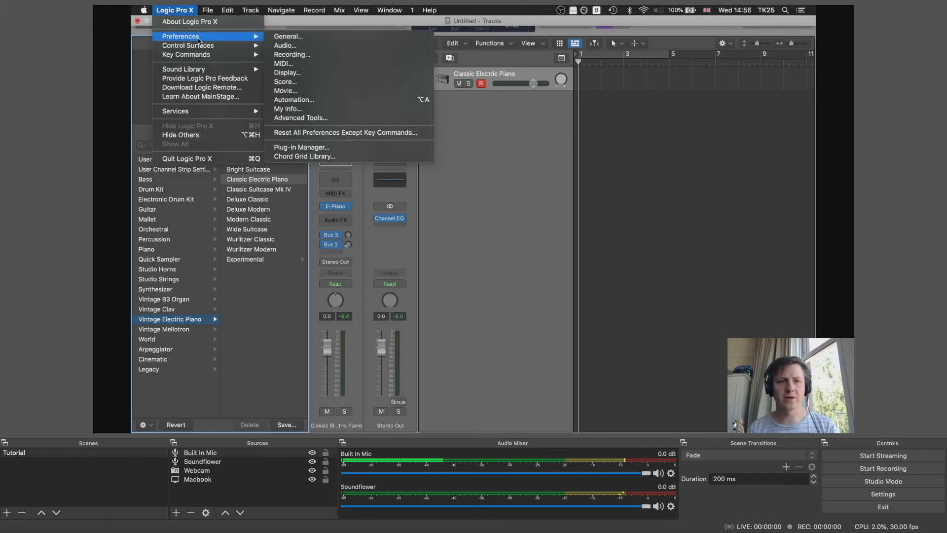
{"action": "left_click", "coordinate": [294, 45]}
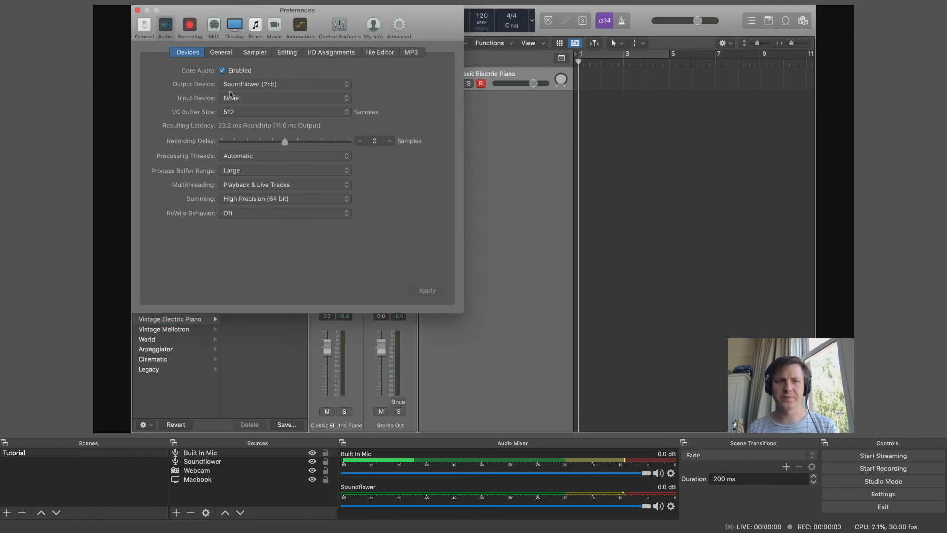
{"action": "left_click", "coordinate": [137, 10]}
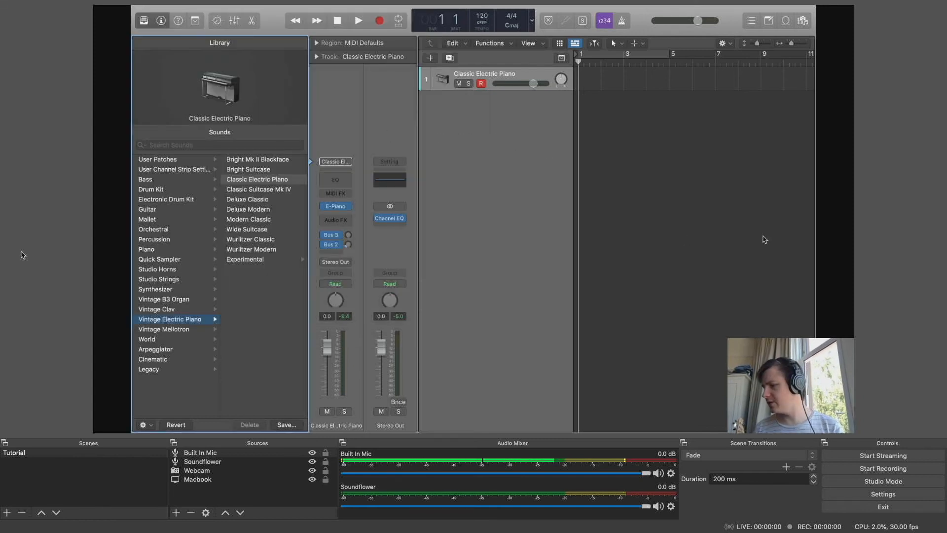
- Make a short test recording in OBS of the Logic Pro session and hide Logic Pro
{"action": "left_click", "coordinate": [872, 469]}
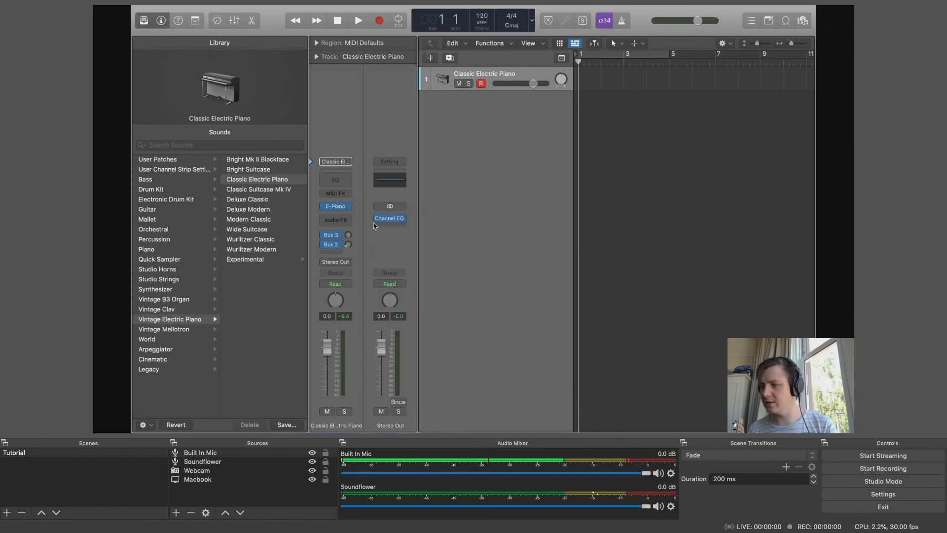
{"action": "key", "text": "super+h"}
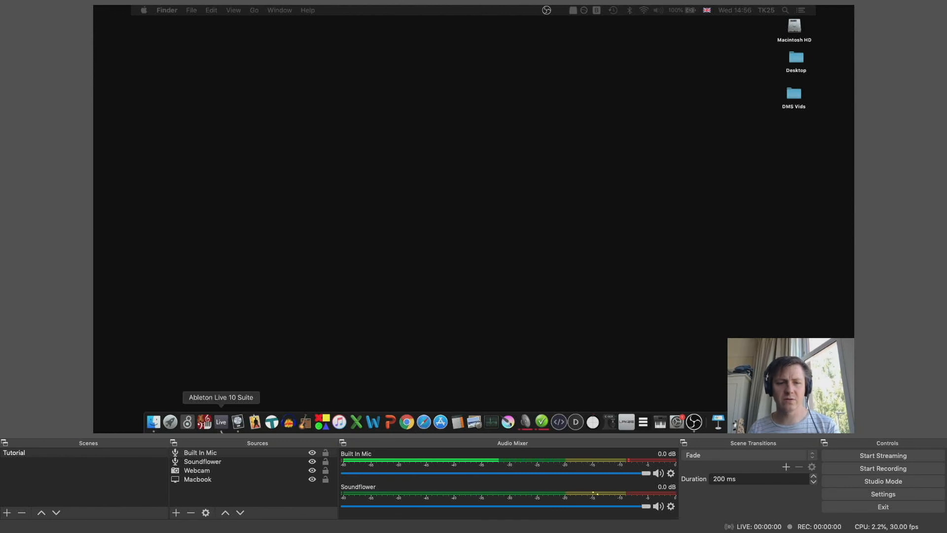
{"action": "left_click", "coordinate": [154, 422]}
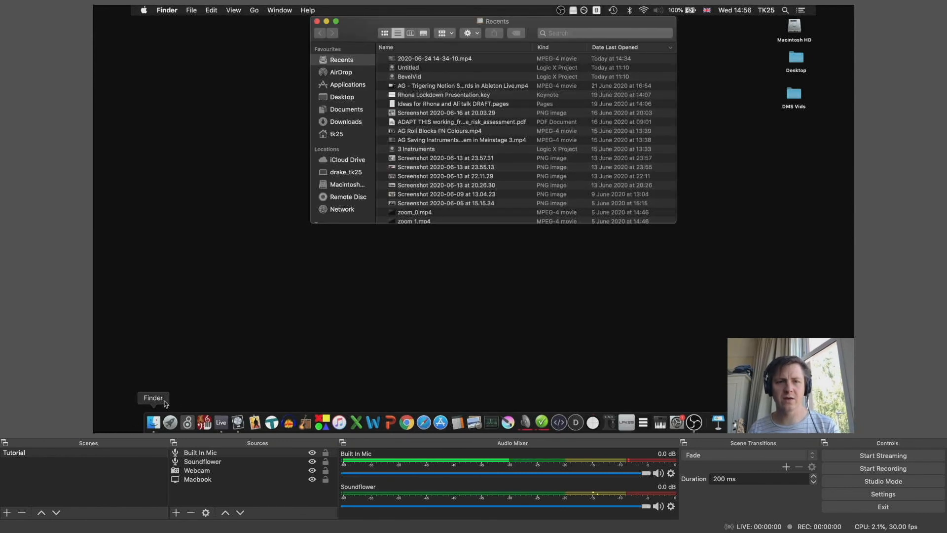
{"action": "left_click", "coordinate": [338, 135]}
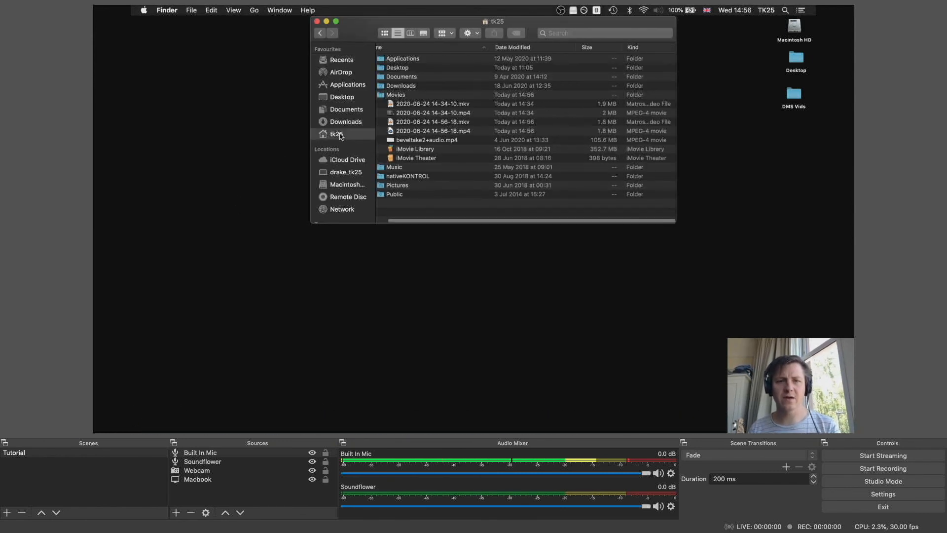
{"action": "left_click", "coordinate": [451, 133]}
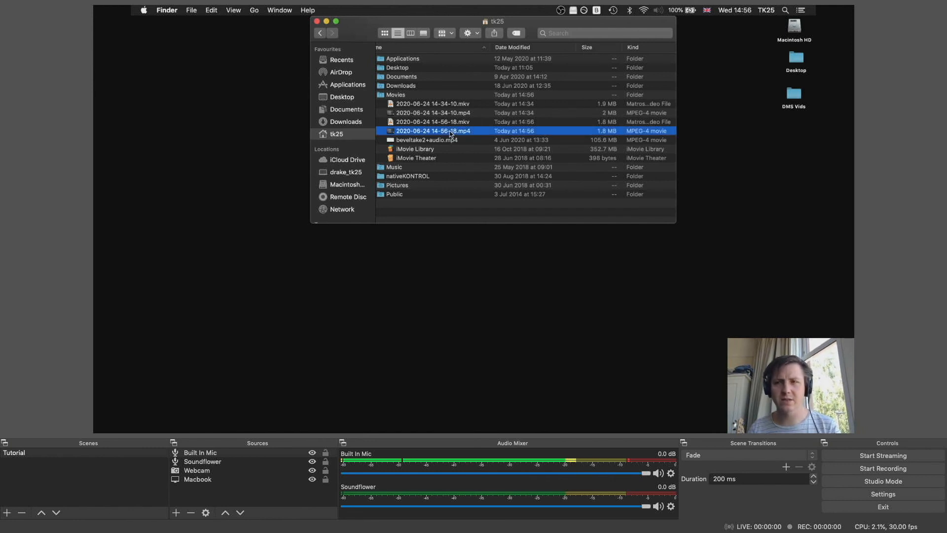
{"action": "double_click", "coordinate": [451, 132]}
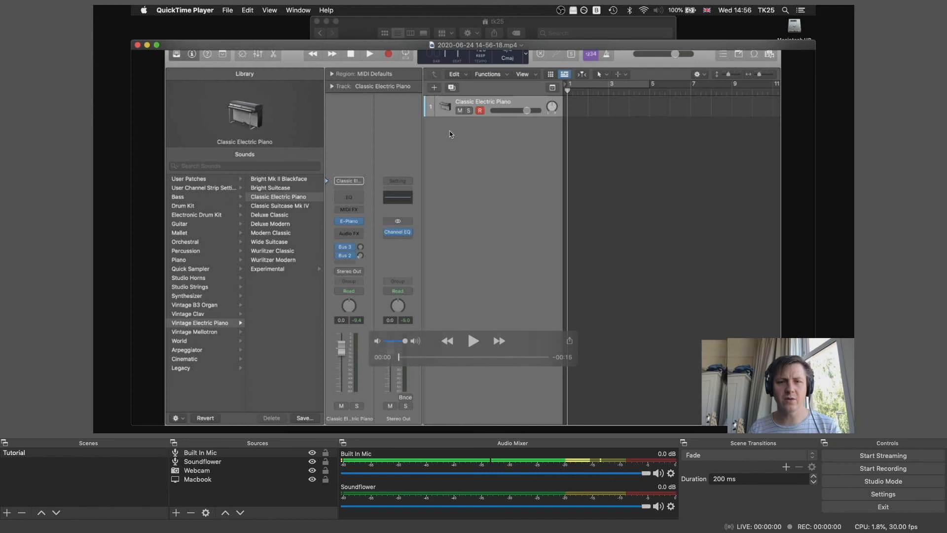
{"action": "key", "text": "space"}
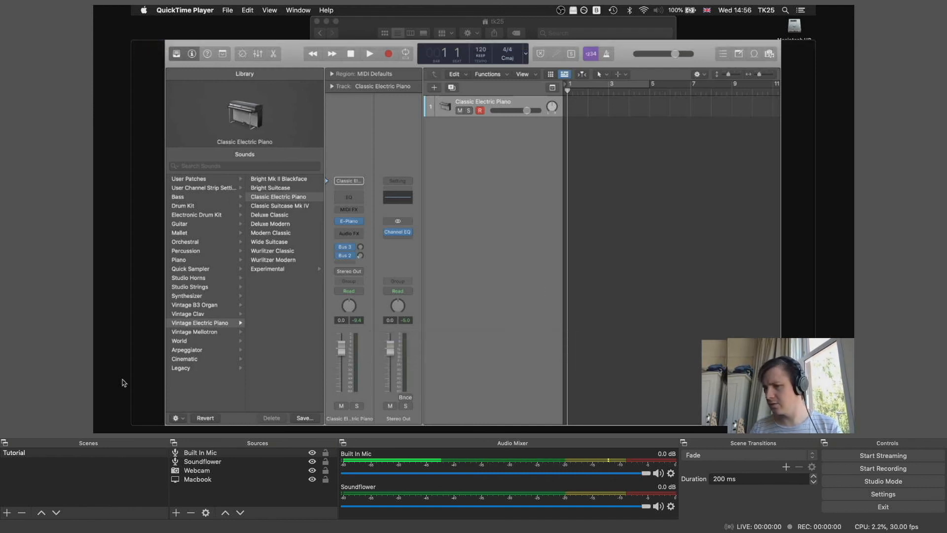
- Move the webcam overlay up along the canvas's right edge, play the test recording through and return to Logic Pro
{"action": "left_click_drag", "start_coordinate": [793, 394], "coordinate": [793, 274]}
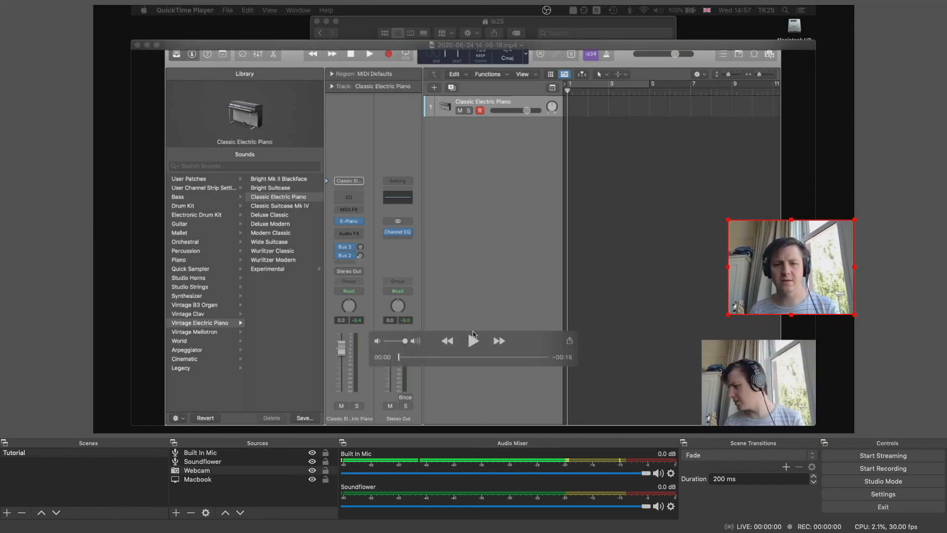
{"action": "left_click", "coordinate": [474, 341]}
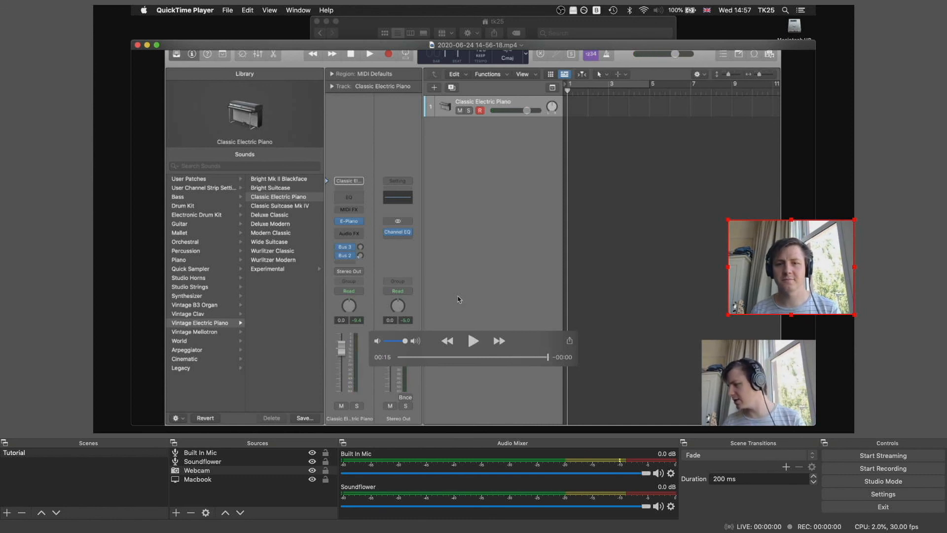
{"action": "key", "text": "ctrl+Right"}
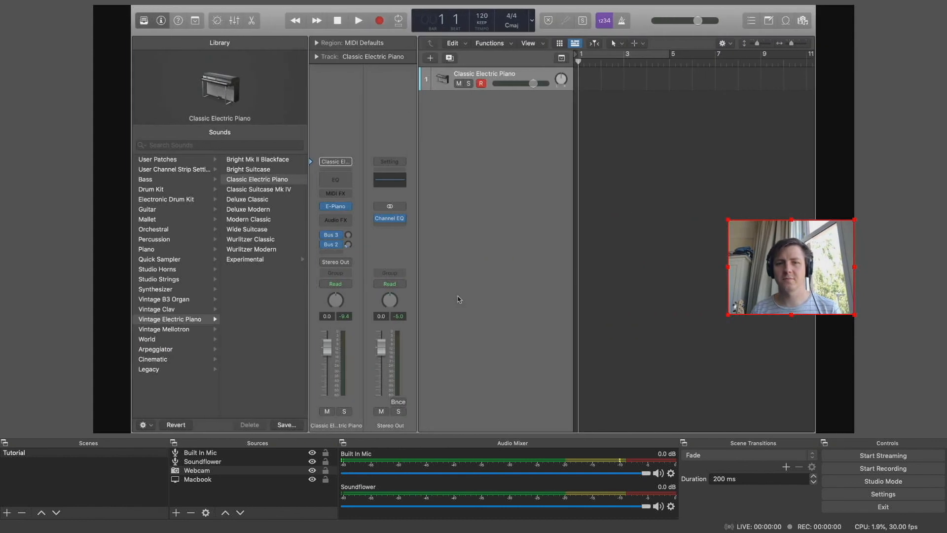